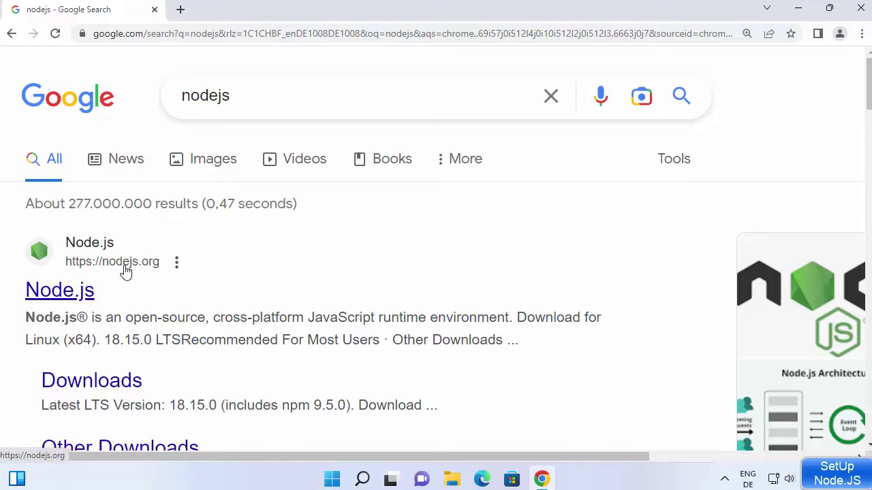
Step: Download the Node.js 18.15.0 LTS installer node-v18.15.0-x64.msi from nodejs.org and run it
{"action": "left_click", "coordinate": [91, 289]}
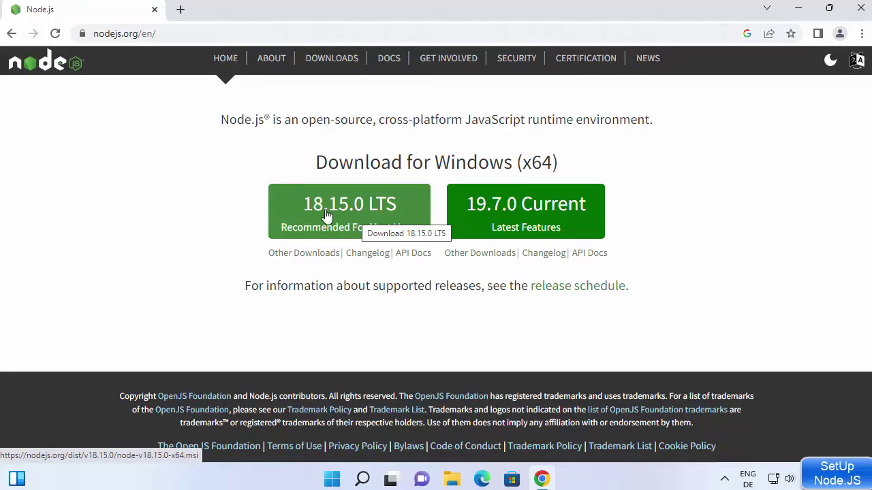
{"action": "left_click", "coordinate": [368, 216]}
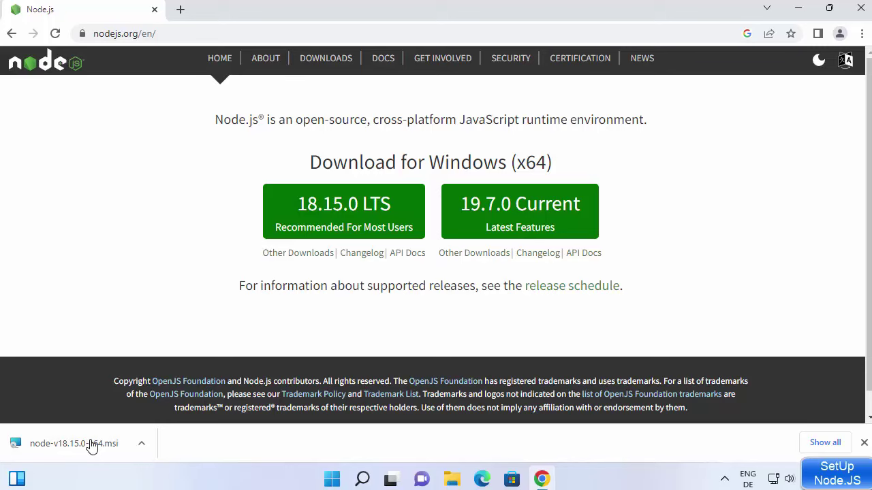
{"action": "left_click", "coordinate": [92, 445]}
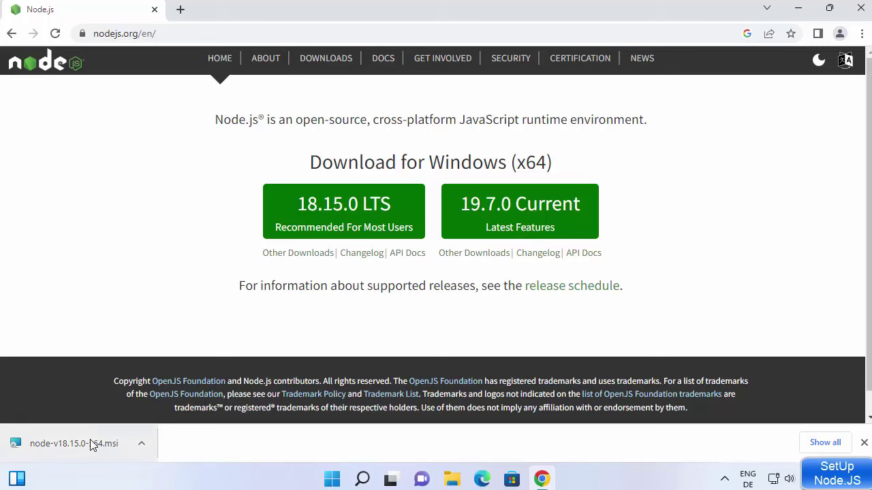
Step: Accept the Node.js license terms and keep the default C:\Program Files\nodejs\ install folder
{"action": "left_click", "coordinate": [799, 9]}
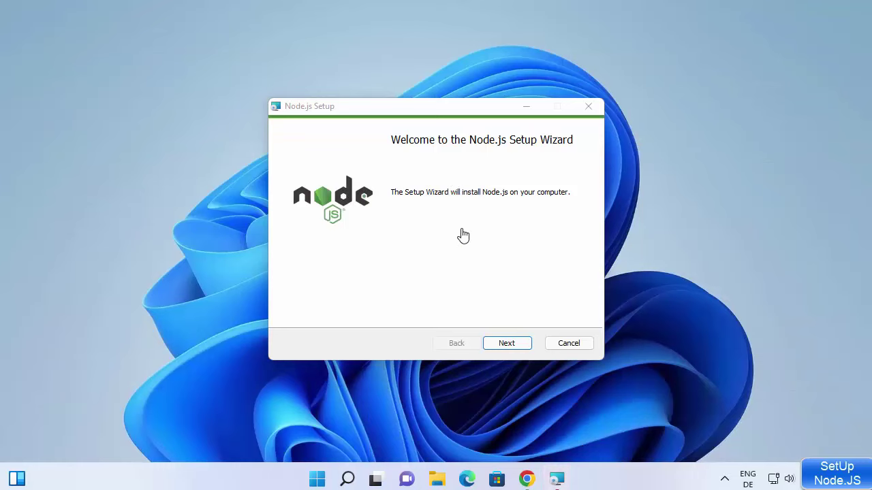
{"action": "left_click", "coordinate": [507, 345]}
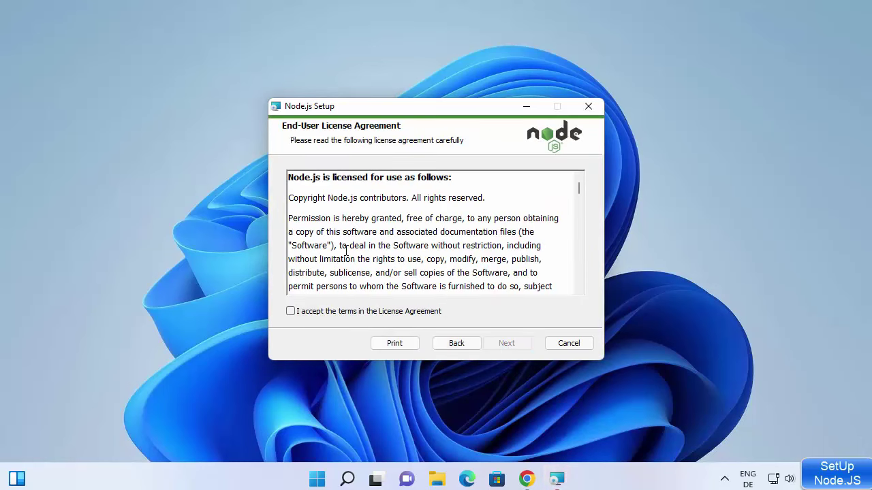
{"action": "left_click", "coordinate": [291, 313]}
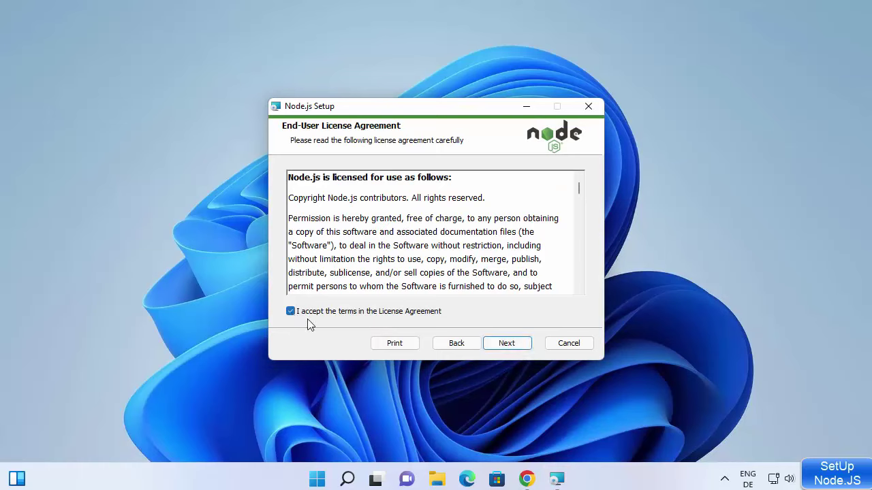
{"action": "left_click", "coordinate": [497, 344]}
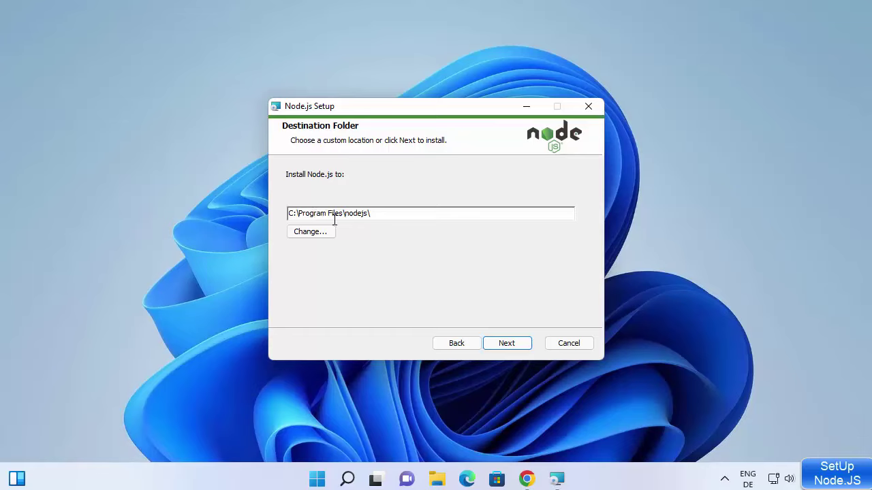
{"action": "left_click", "coordinate": [513, 346]}
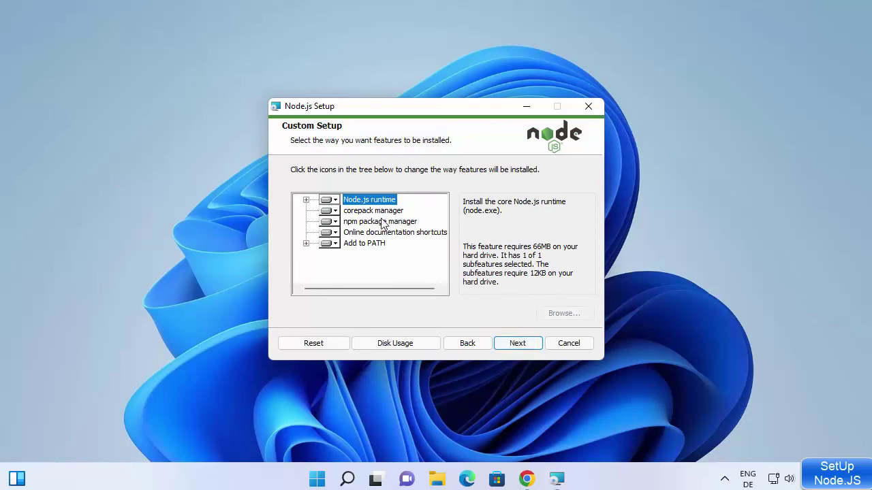
Step: Keep all default features with native-module tools checked, and begin installing Node.js
{"action": "left_click", "coordinate": [511, 345]}
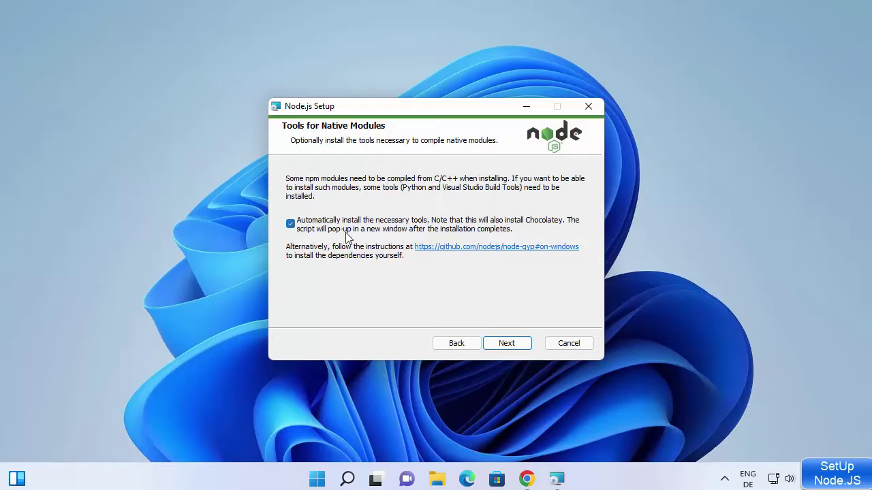
{"action": "left_click", "coordinate": [510, 348]}
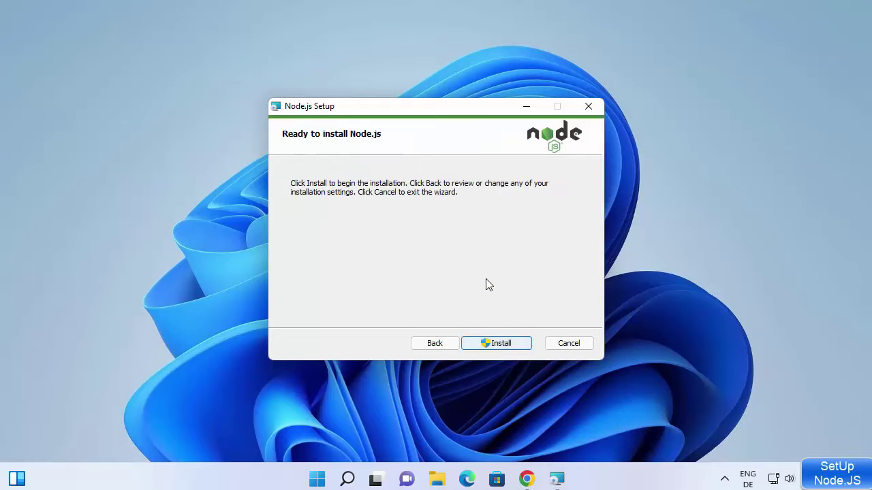
{"action": "left_click", "coordinate": [494, 343]}
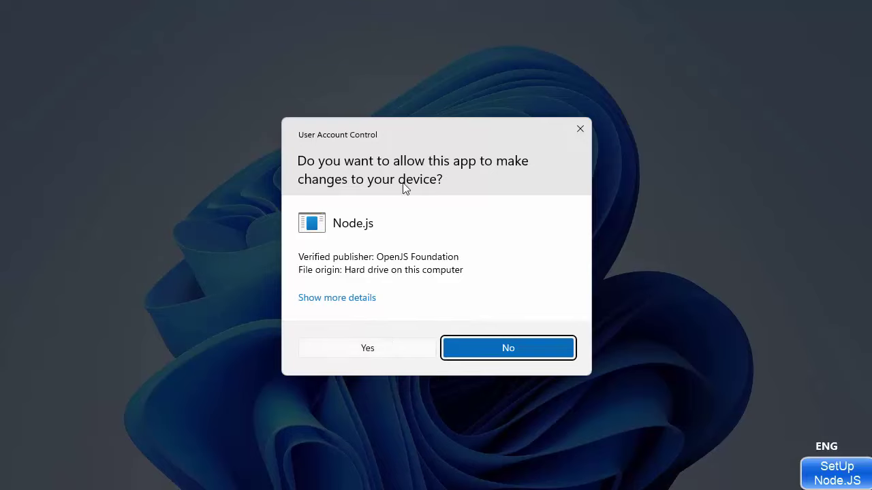
Step: Approve the administrator prompt and finish the completed Node.js setup wizard
{"action": "left_click", "coordinate": [366, 351]}
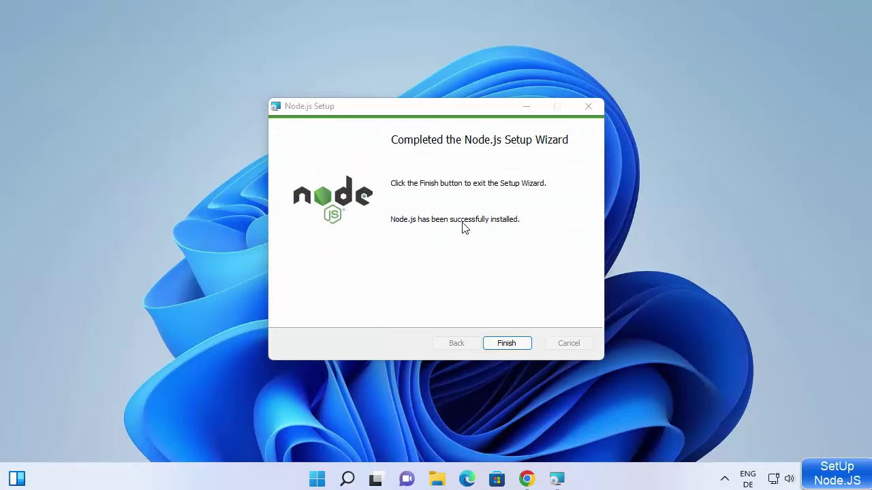
{"action": "left_click", "coordinate": [503, 343]}
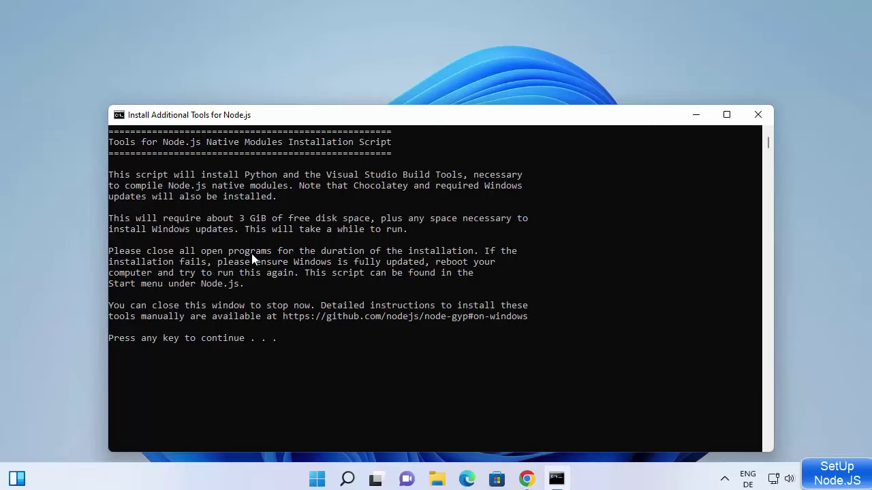
Step: Continue the native-modules tools script, approve its admin prompt, and minimize the PowerShell window
{"action": "left_click", "coordinate": [340, 285]}
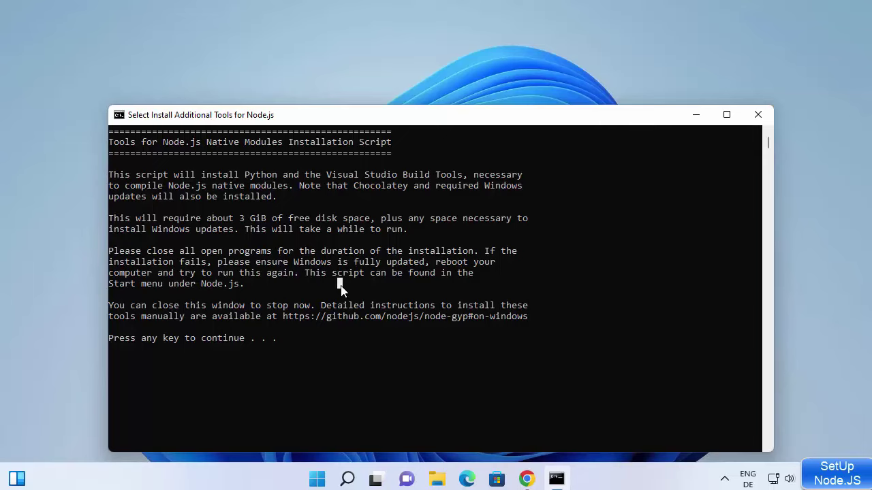
{"action": "key", "text": "Return"}
{"action": "left_click", "coordinate": [332, 348]}
{"action": "key", "text": "Return"}
{"action": "key", "text": "Return"}
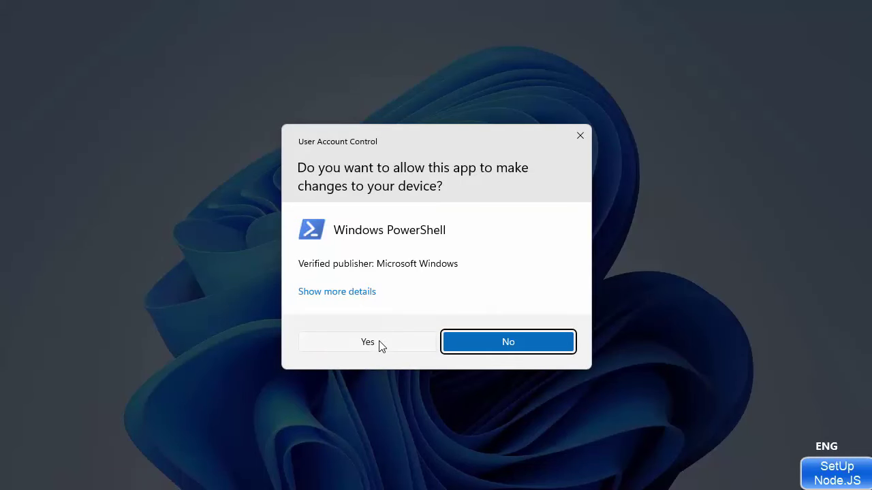
{"action": "left_click", "coordinate": [379, 344]}
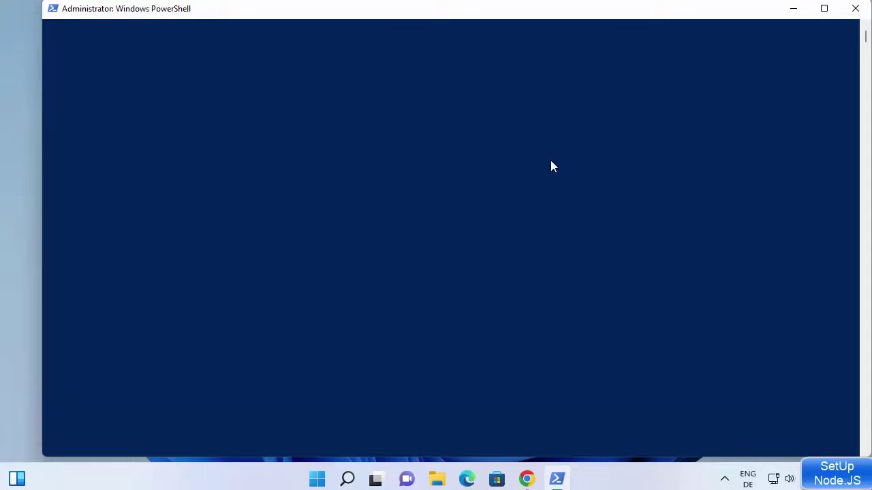
{"action": "left_click", "coordinate": [790, 12]}
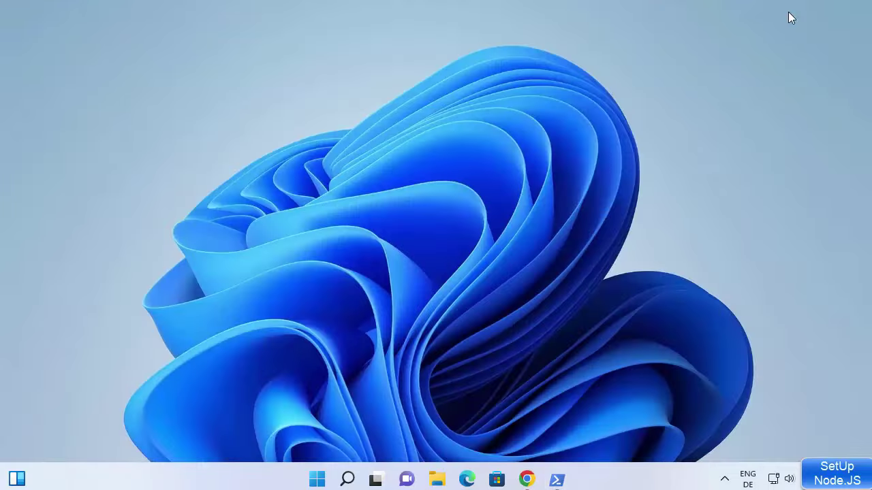
Step: Launch Node.js command prompt from the Node.js folder in the Start menu's All apps list
{"action": "left_click", "coordinate": [348, 479]}
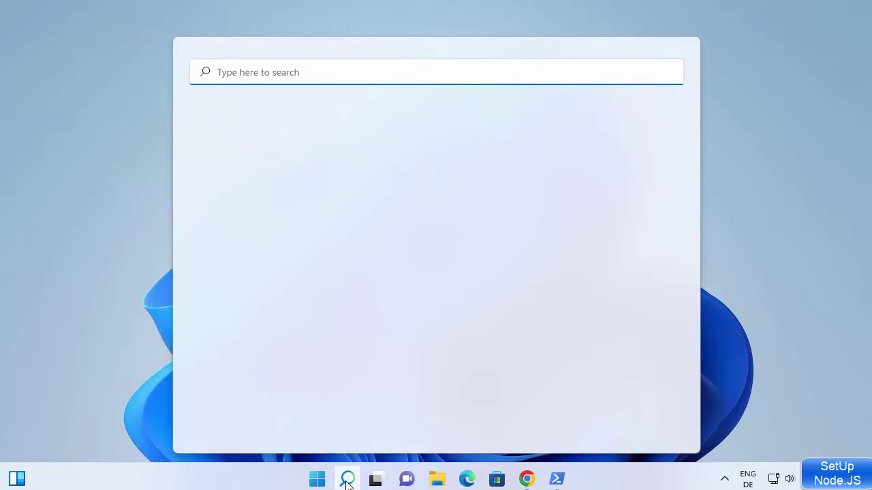
{"action": "left_click", "coordinate": [318, 480]}
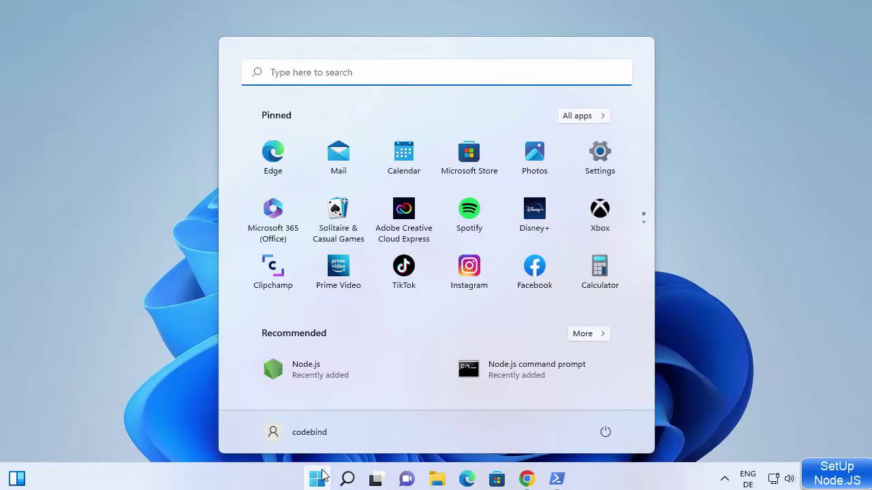
{"action": "left_click", "coordinate": [577, 117]}
{"action": "scroll", "coordinate": [371, 198], "scroll_direction": "down", "scroll_amount": 2}
{"action": "scroll", "coordinate": [368, 199], "scroll_direction": "down", "scroll_amount": 5}
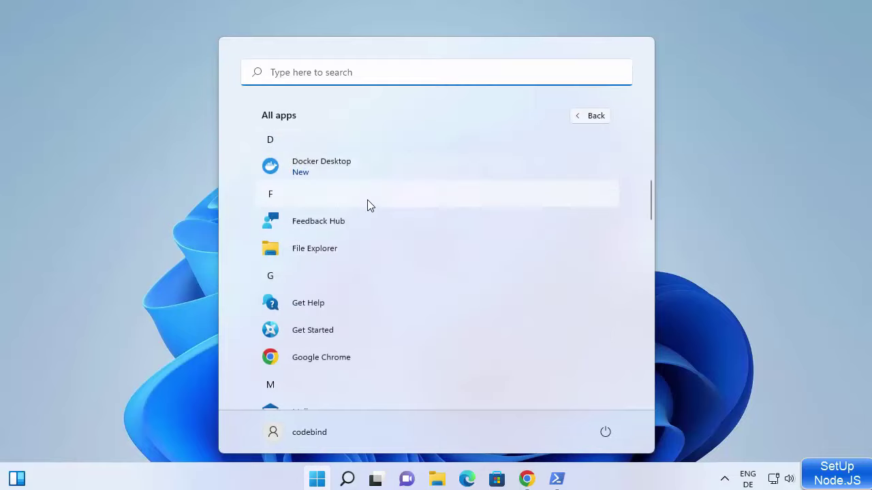
{"action": "scroll", "coordinate": [367, 203], "scroll_direction": "down", "scroll_amount": 3}
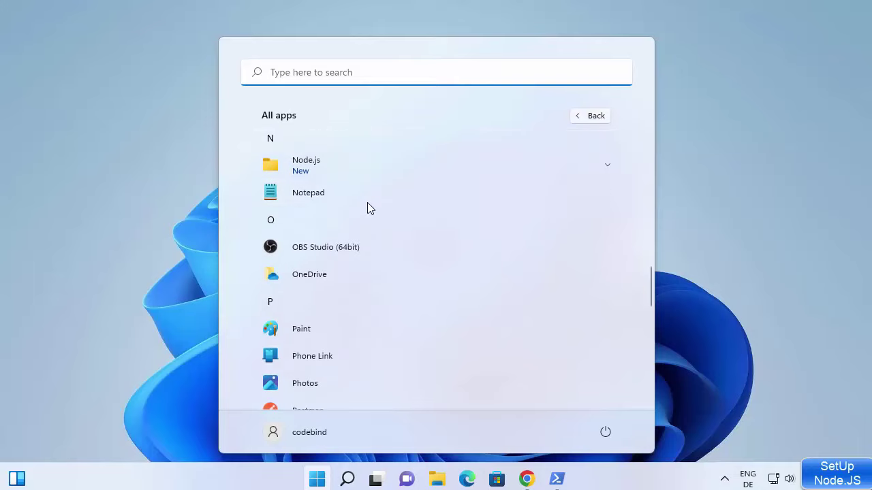
{"action": "scroll", "coordinate": [367, 203], "scroll_direction": "up", "scroll_amount": 1}
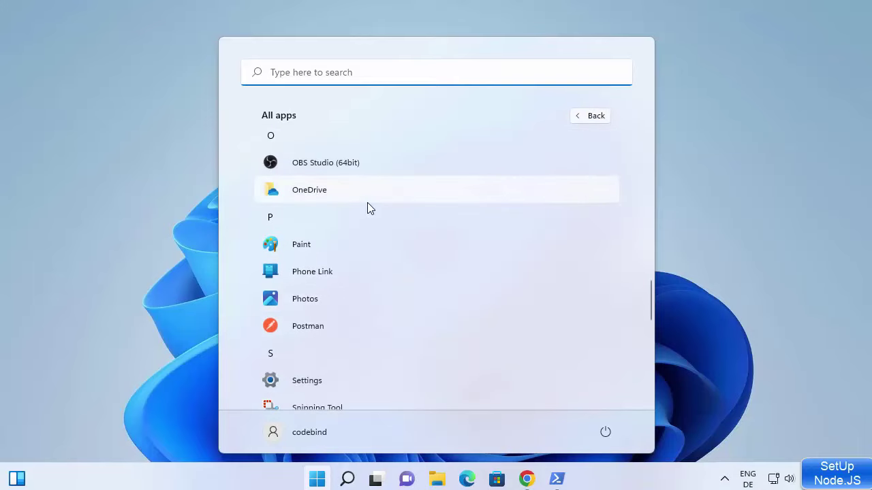
{"action": "scroll", "coordinate": [367, 202], "scroll_direction": "up", "scroll_amount": 1}
{"action": "scroll", "coordinate": [367, 203], "scroll_direction": "up", "scroll_amount": 1}
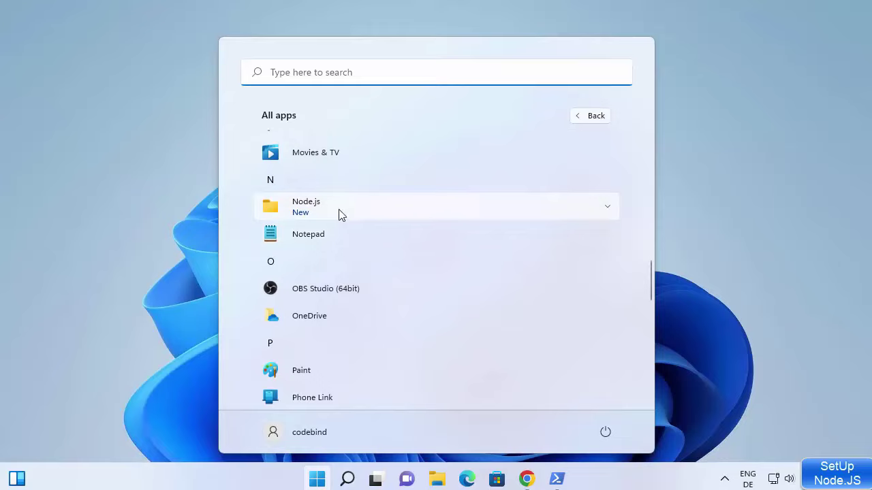
{"action": "left_click", "coordinate": [607, 210]}
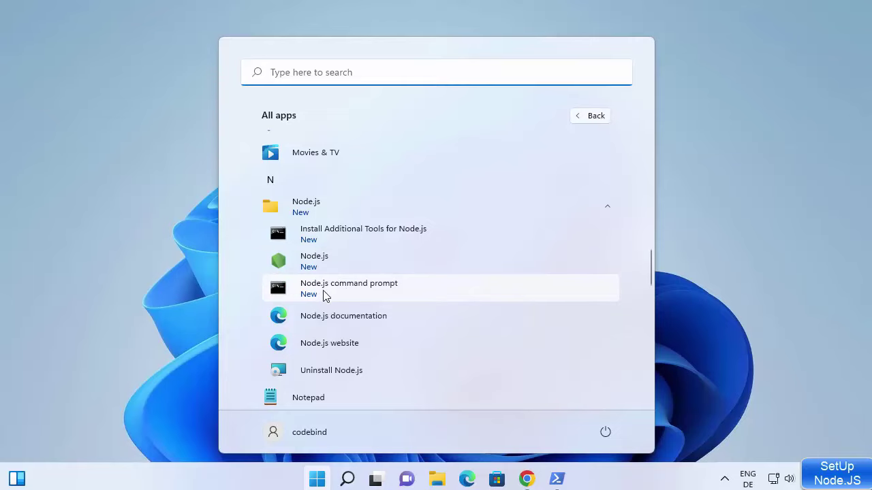
{"action": "left_click", "coordinate": [349, 292]}
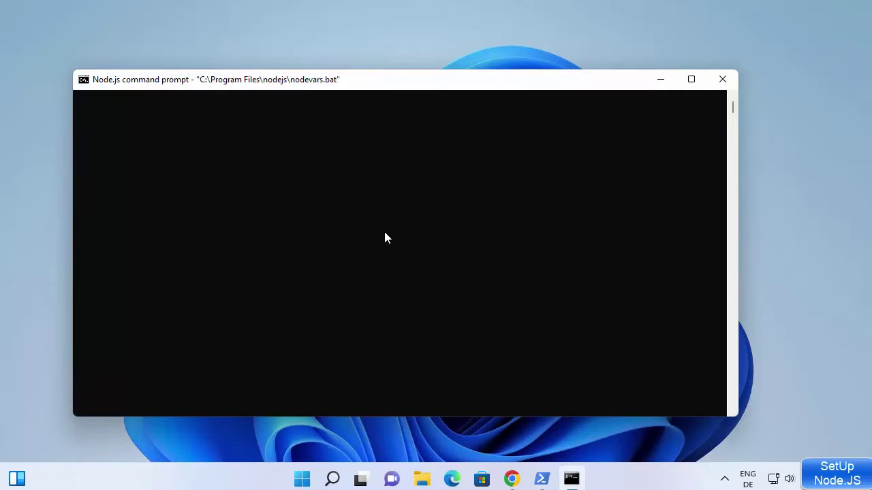
Step: Set the console font to Consolas size 24 in Properties and dismiss the shortcut error
{"action": "left_click", "coordinate": [224, 134]}
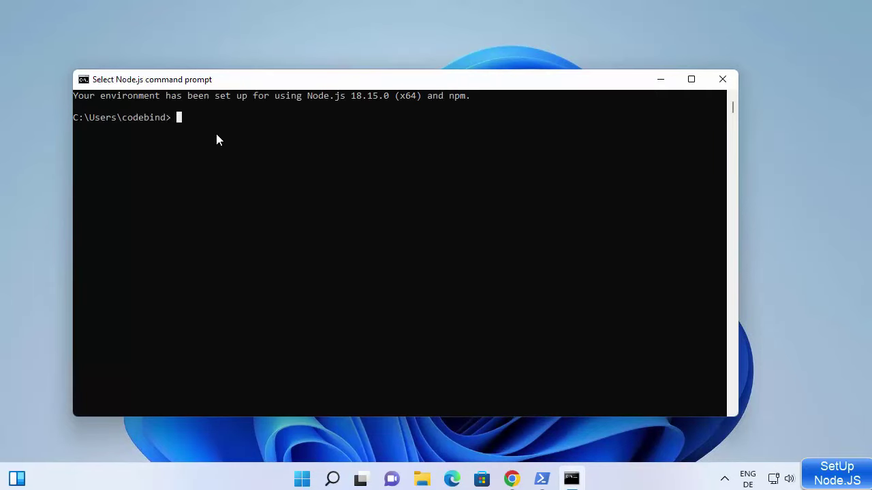
{"action": "left_click", "coordinate": [83, 80]}
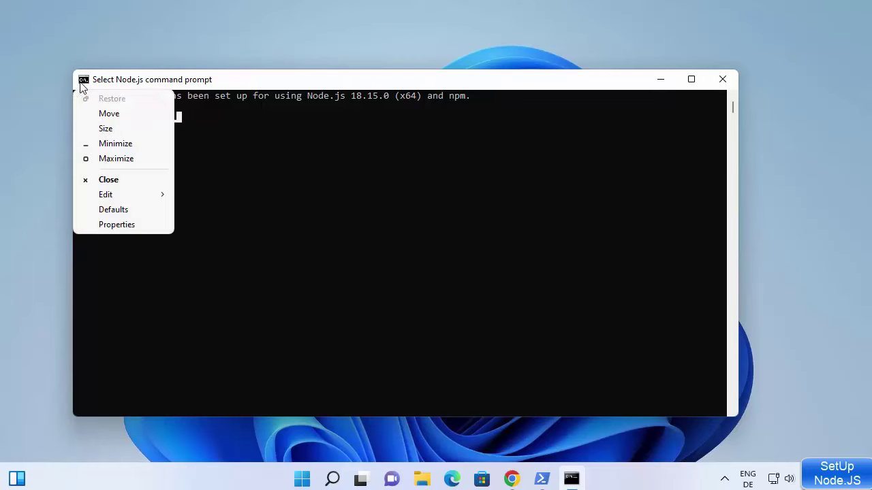
{"action": "left_click", "coordinate": [113, 222]}
{"action": "left_click", "coordinate": [138, 114]}
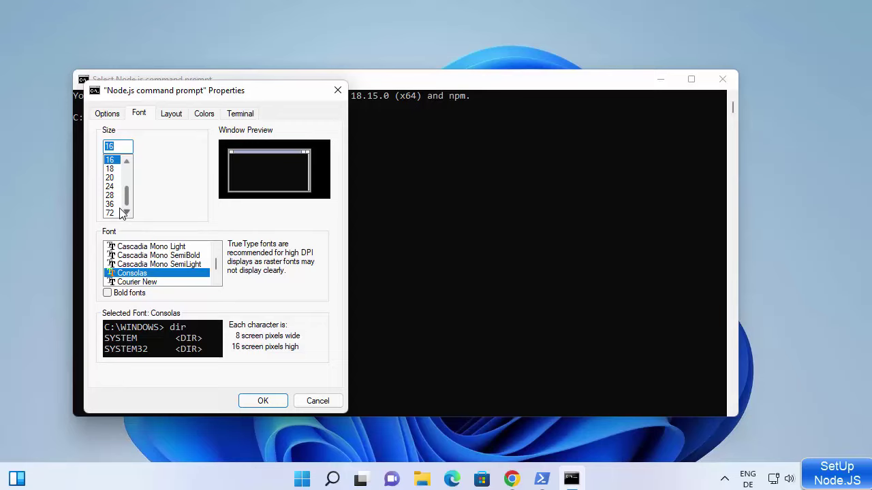
{"action": "left_click", "coordinate": [109, 186]}
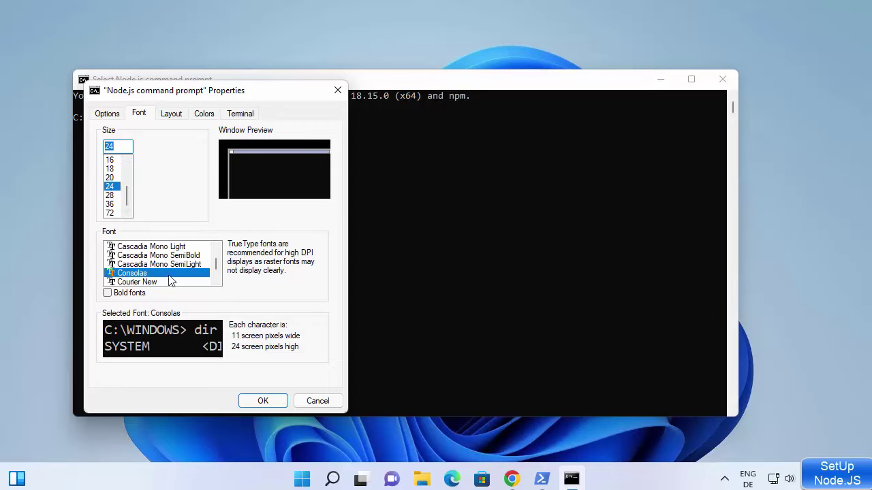
{"action": "left_click", "coordinate": [263, 401]}
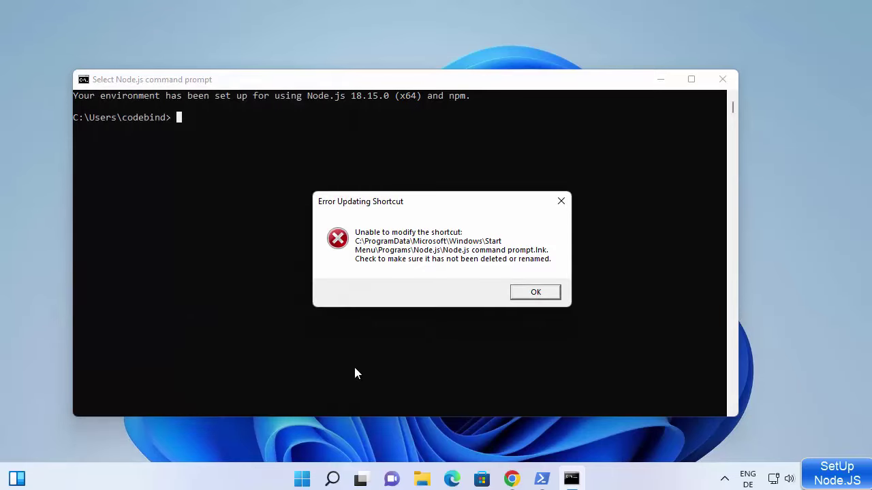
{"action": "left_click", "coordinate": [536, 292]}
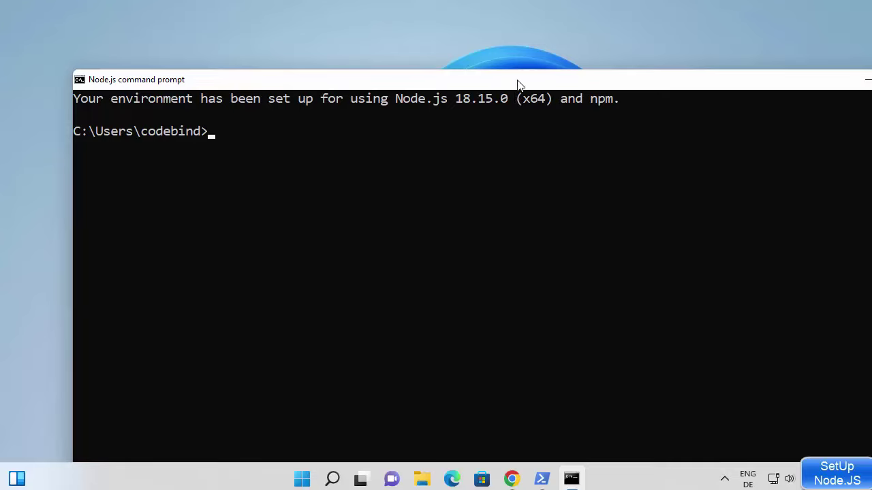
Step: Maximize the console window and start the Node.js REPL with node
{"action": "double_click", "coordinate": [518, 86]}
{"action": "left_click", "coordinate": [241, 103]}
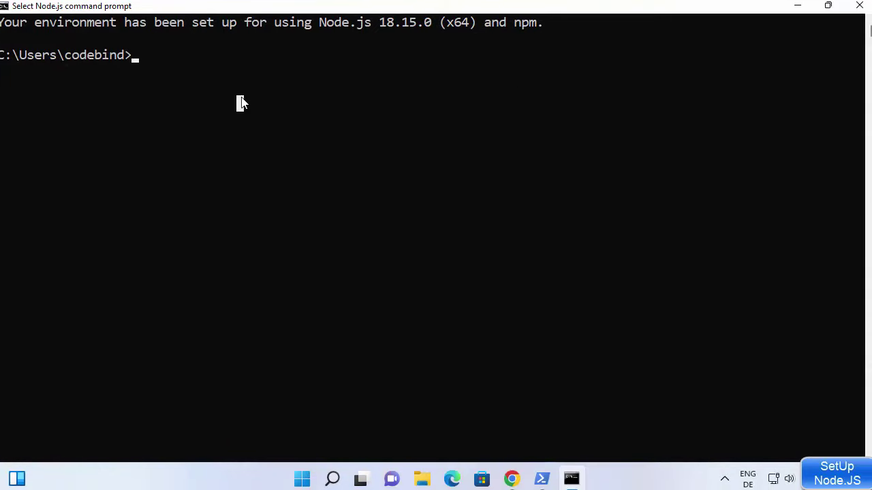
{"action": "type", "text": "node"}
{"action": "key", "text": "Return"}
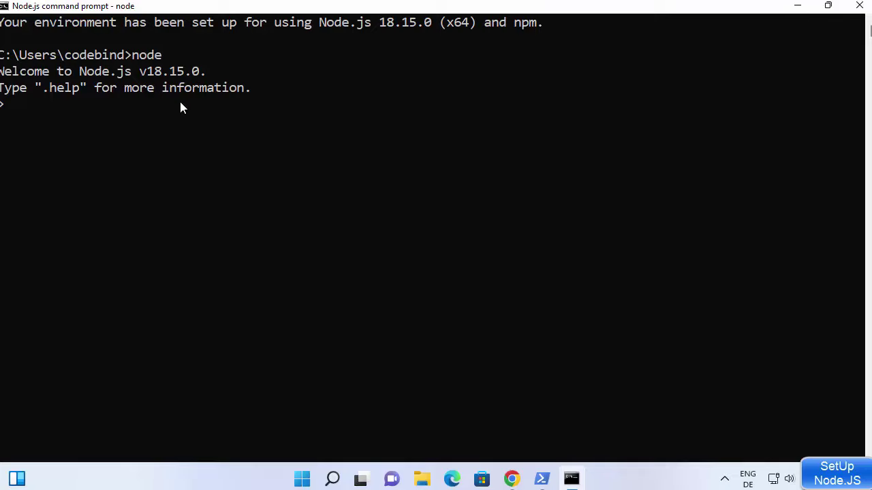
Step: Print Hello World with console.log("Hello World"); and close the window
{"action": "type", "text": "console"}
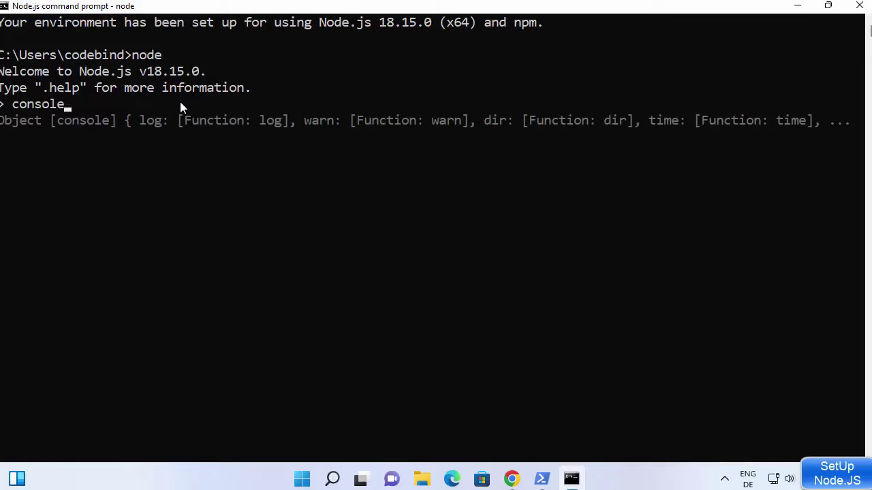
{"action": "type", "text": ".log("}
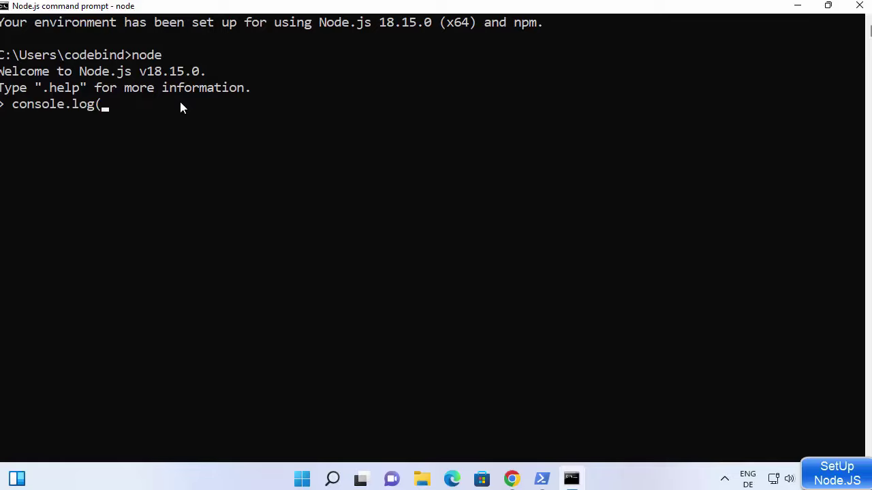
{"action": "type", "text": "\"Hello World\");"}
{"action": "key", "text": "Return"}
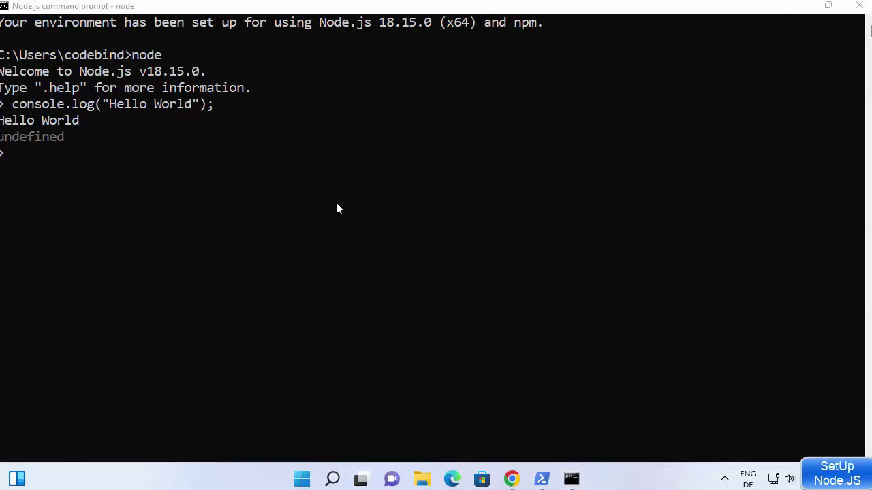
{"action": "left_click", "coordinate": [857, 7]}
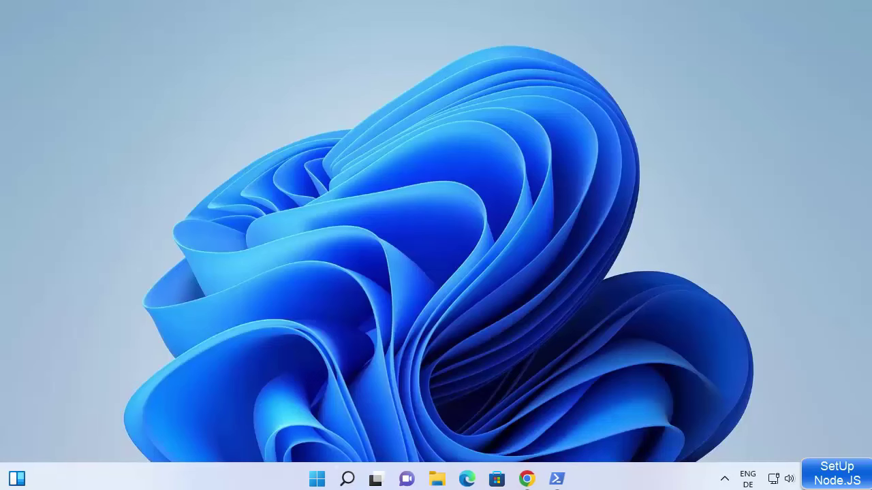
Step: Open a regular Command Prompt from a cmd search and start node
{"action": "left_click", "coordinate": [347, 481]}
{"action": "type", "text": "cmd"}
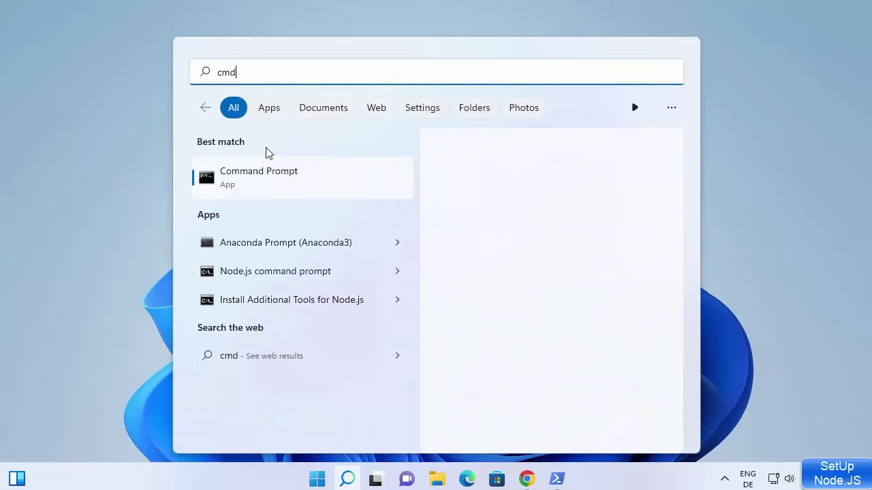
{"action": "left_click", "coordinate": [261, 171]}
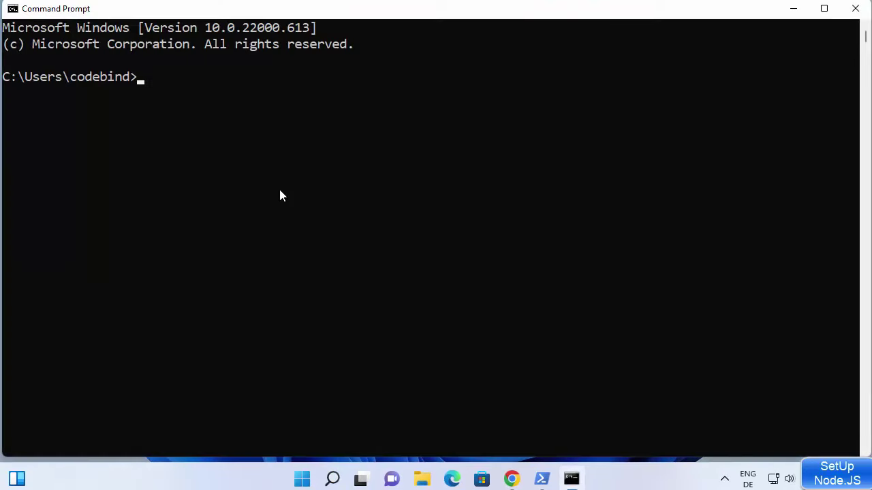
{"action": "left_click", "coordinate": [281, 192]}
{"action": "type", "text": "node"}
{"action": "key", "text": "Return"}
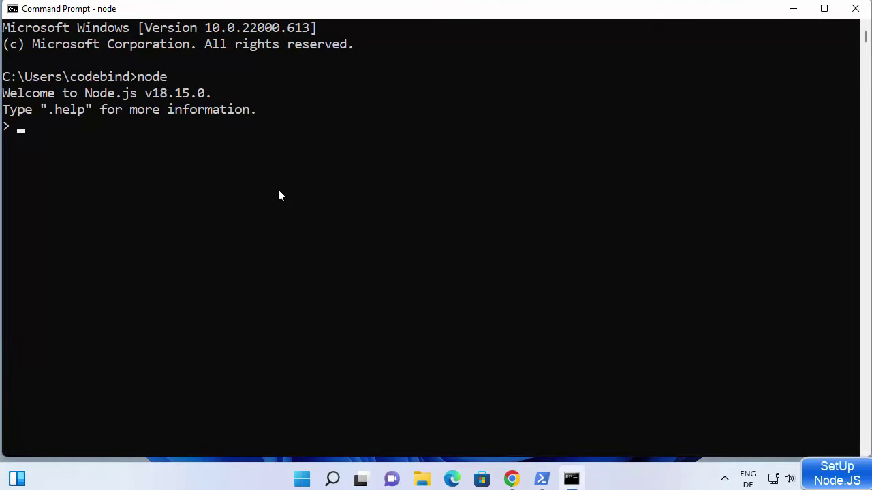
Step: Define const a = 10+20; and evaluate a to get 30
{"action": "key", "text": "super"}
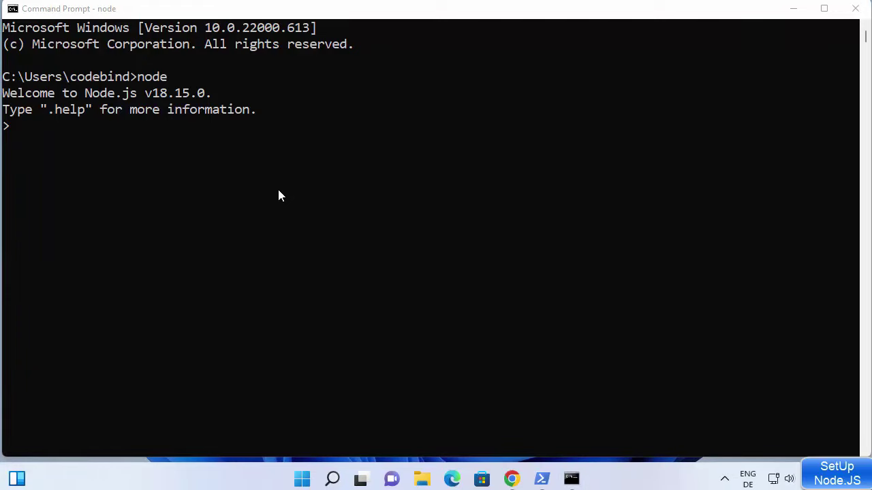
{"action": "key", "text": "super"}
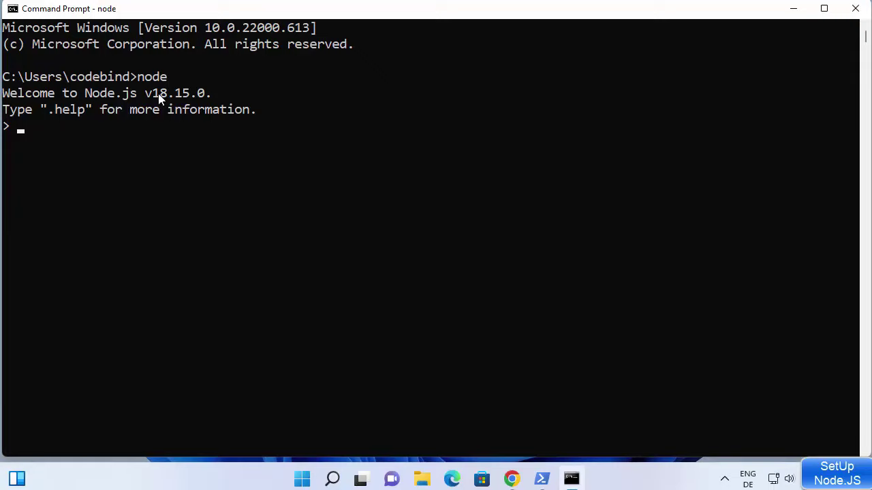
{"action": "key", "text": "super"}
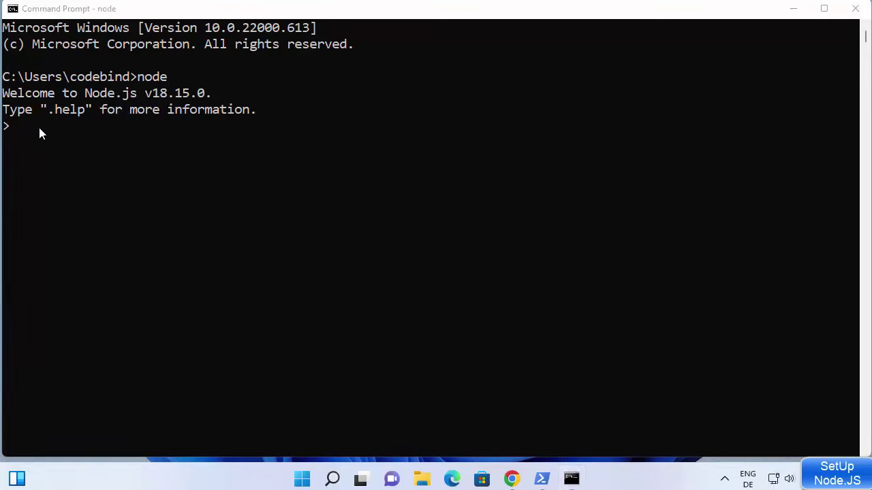
{"action": "key", "text": "super"}
{"action": "type", "text": "co"}
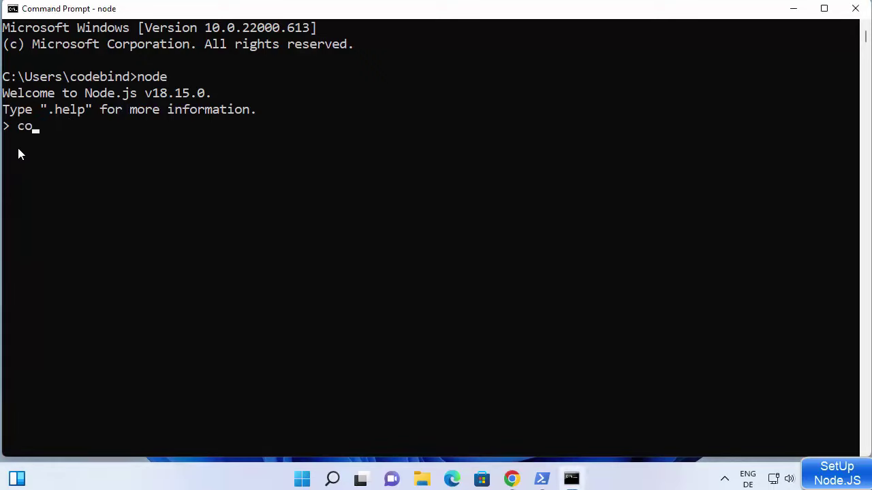
{"action": "type", "text": "nst a = 10+20;"}
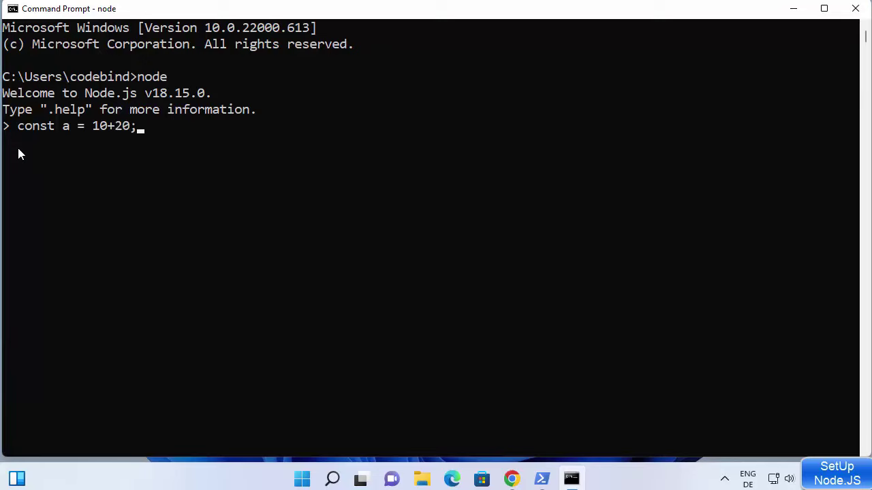
{"action": "key", "text": "Return"}
{"action": "type", "text": "a"}
{"action": "key", "text": "Return"}
Step: Close Command Prompt and launch Windows PowerShell by searching 'po'
{"action": "left_click", "coordinate": [852, 16]}
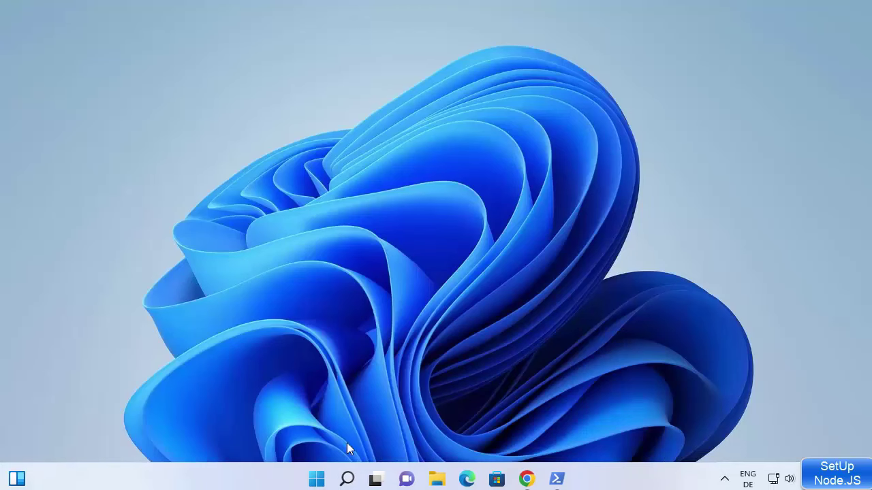
{"action": "mouse_move", "coordinate": [347, 482]}
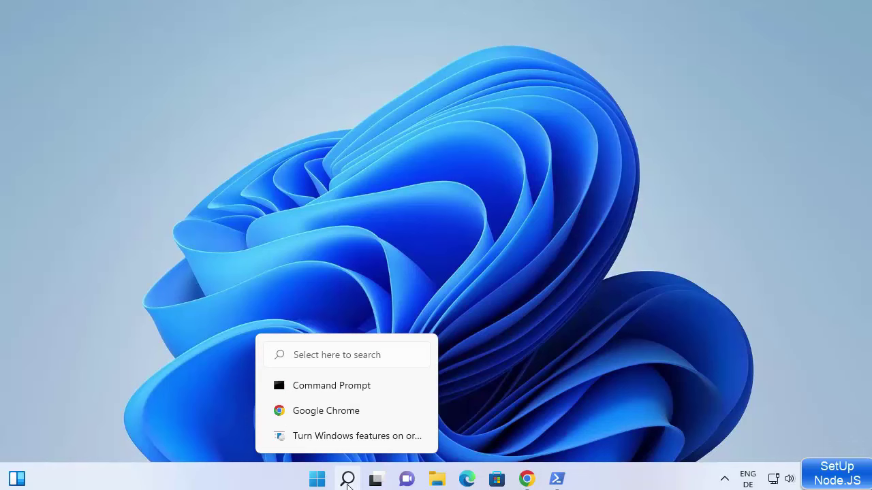
{"action": "left_click", "coordinate": [348, 484]}
{"action": "left_click", "coordinate": [347, 482]}
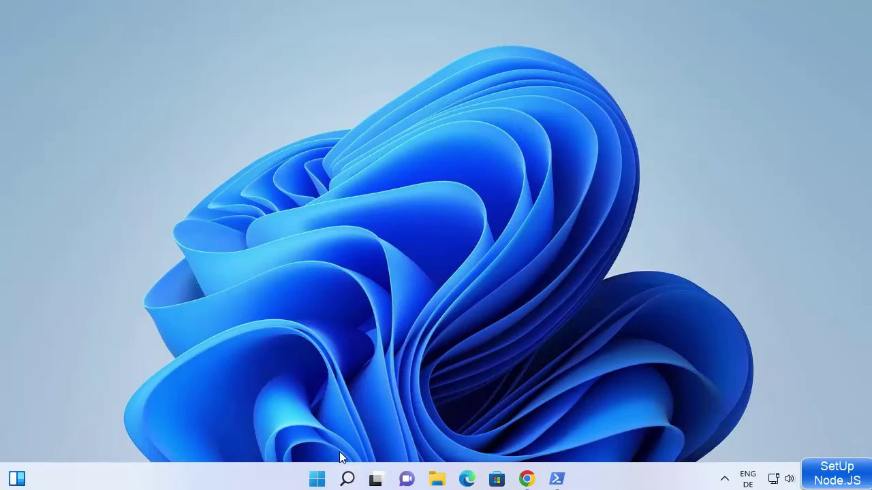
{"action": "left_click", "coordinate": [348, 479]}
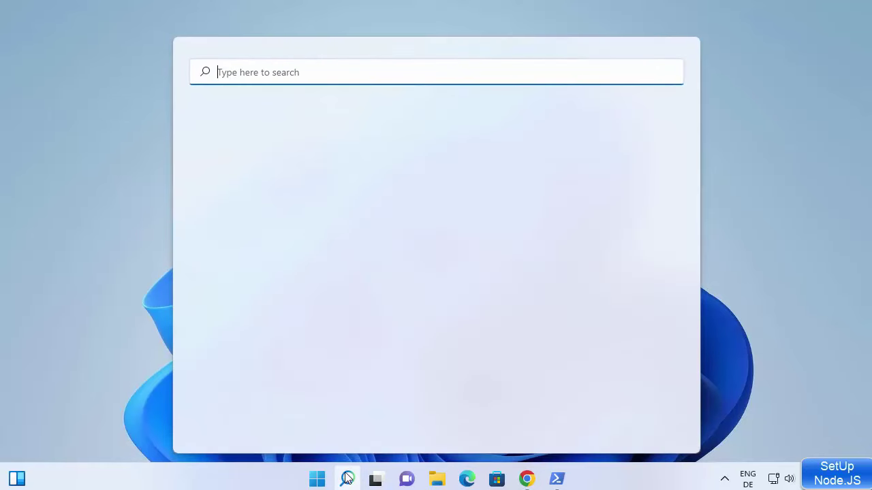
{"action": "type", "text": "po"}
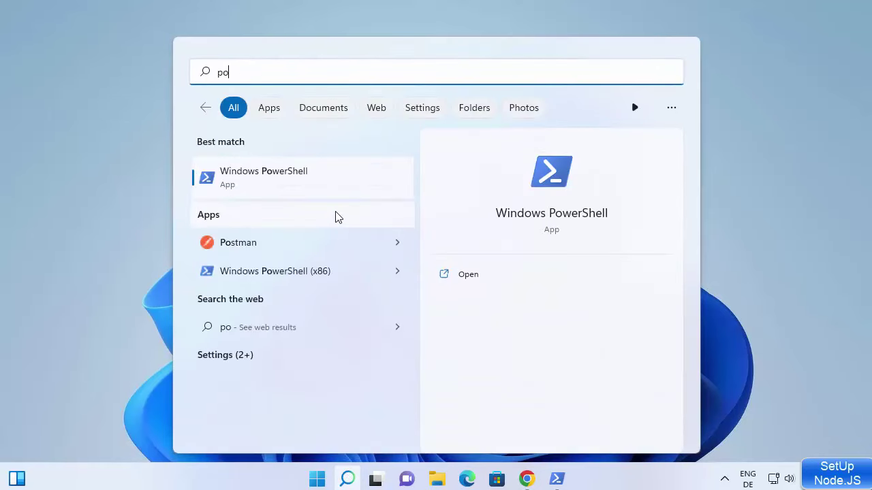
{"action": "left_click", "coordinate": [306, 184]}
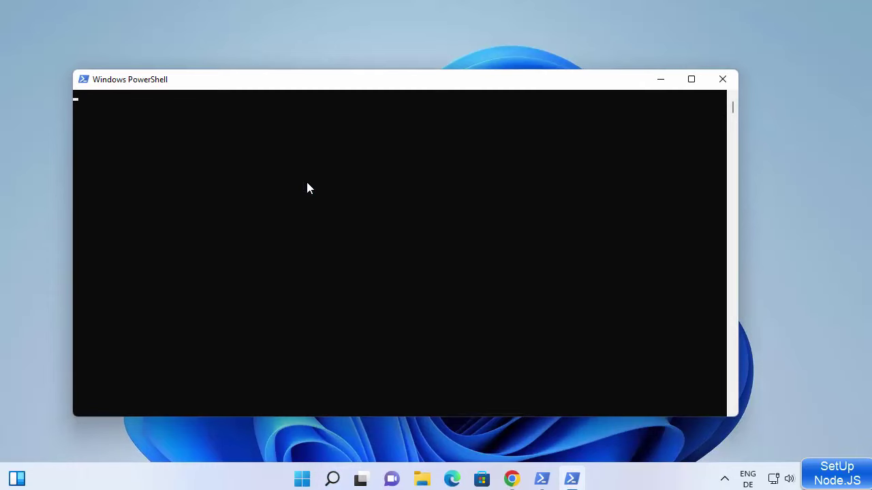
Step: Start node in PowerShell and run console.log("Hello") to print Hello
{"action": "left_click", "coordinate": [306, 182]}
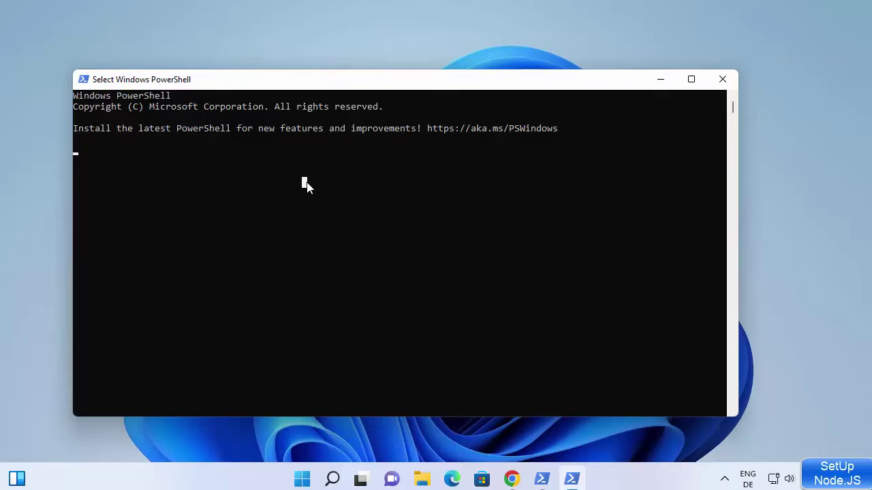
{"action": "key", "text": "Return"}
{"action": "type", "text": "node"}
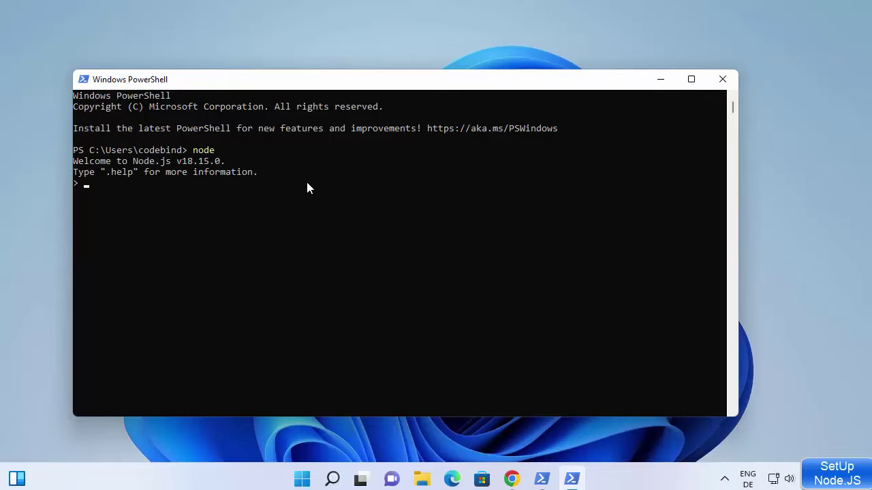
{"action": "type", "text": "console"}
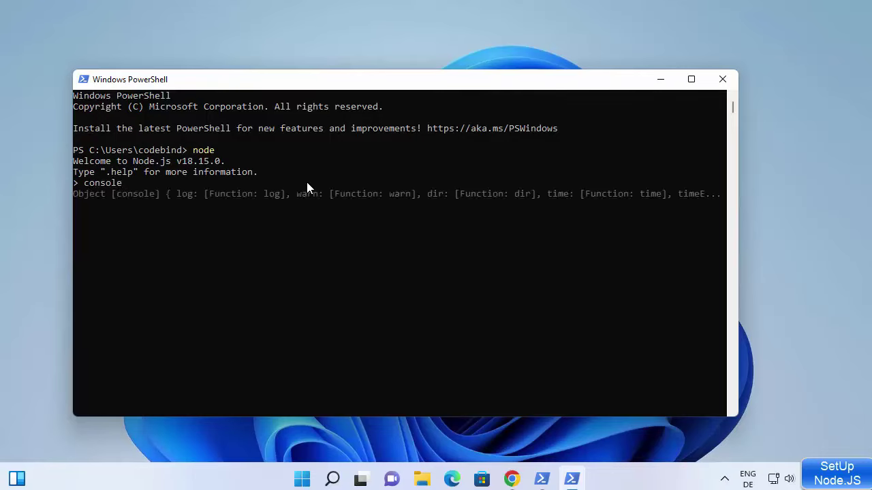
{"action": "type", "text": ".log(\"Hello\")"}
{"action": "key", "text": "Return"}
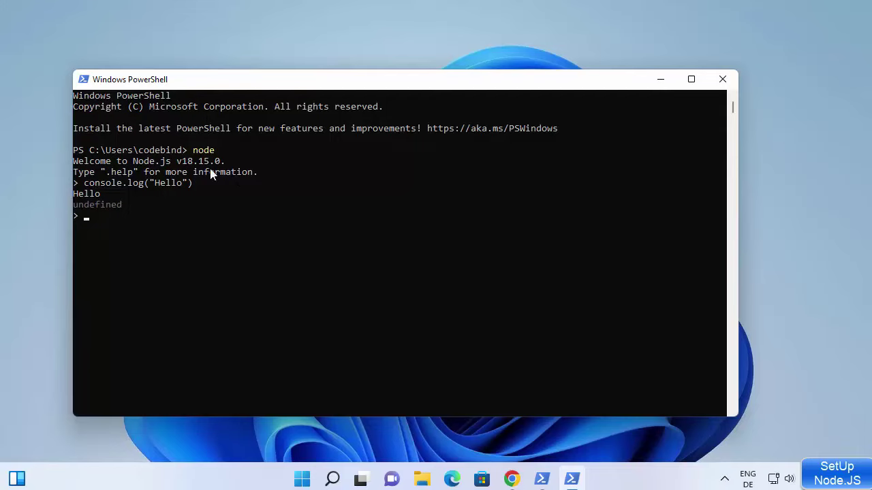
Step: Close the Node PowerShell window and minimize the Administrator Chocolatey install console
{"action": "left_click", "coordinate": [722, 80]}
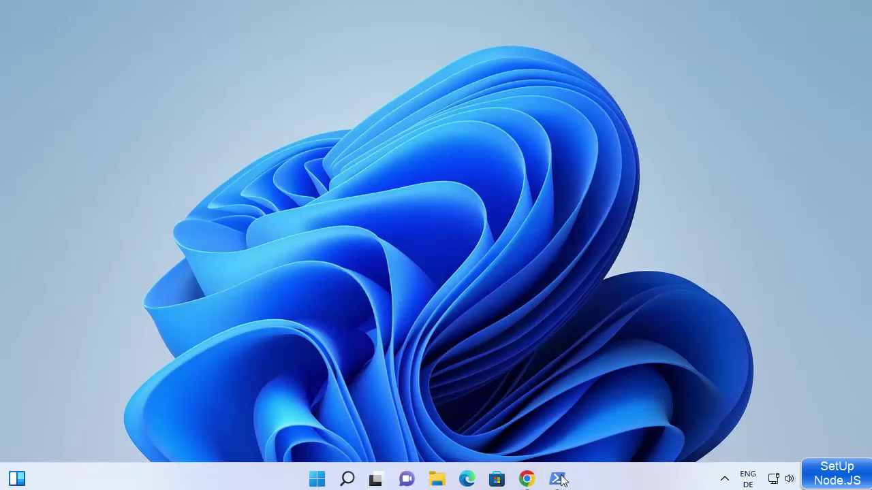
{"action": "left_click", "coordinate": [556, 479]}
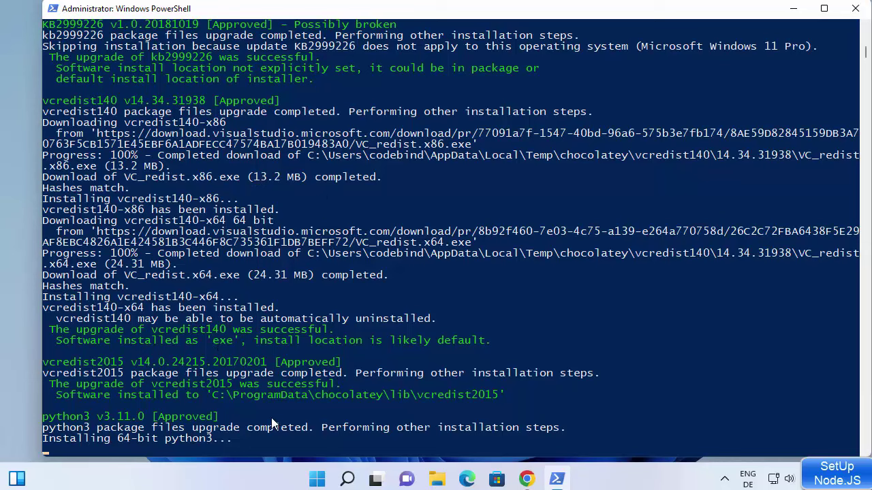
{"action": "left_click", "coordinate": [305, 405]}
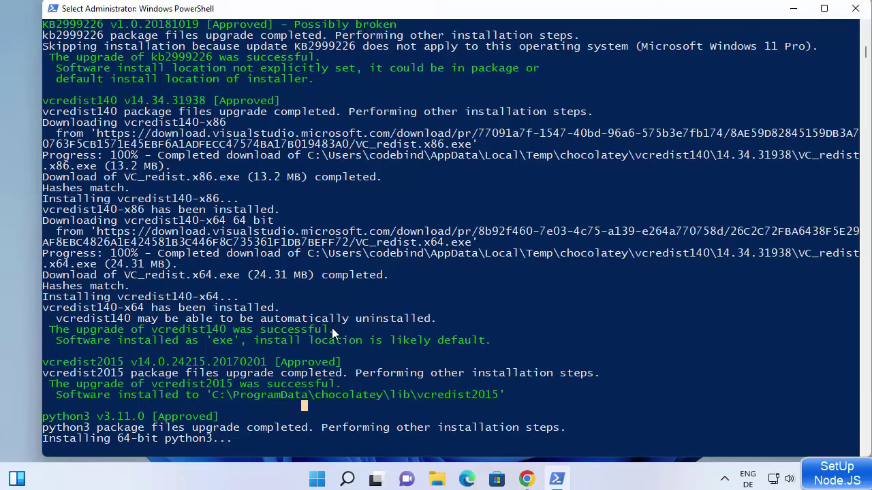
{"action": "left_click", "coordinate": [792, 10]}
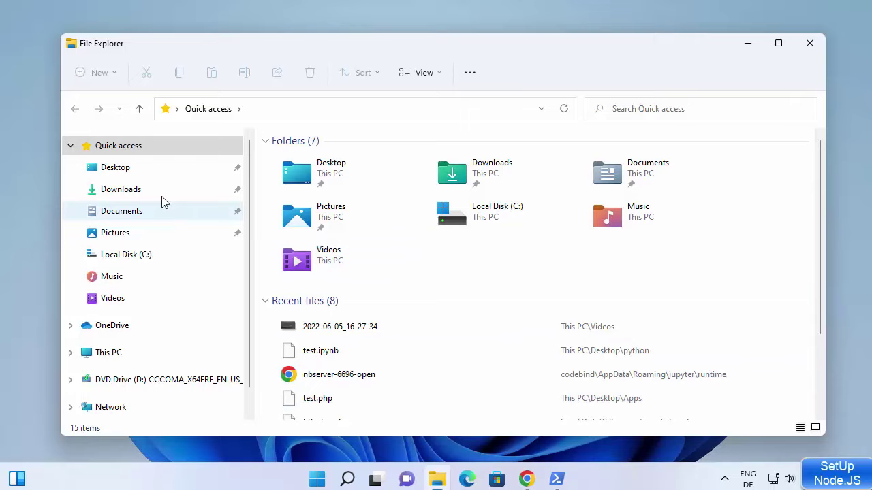
Step: In the Documents folder, create a new folder named 'test' using Ctrl+Shift+N
{"action": "left_click", "coordinate": [140, 212]}
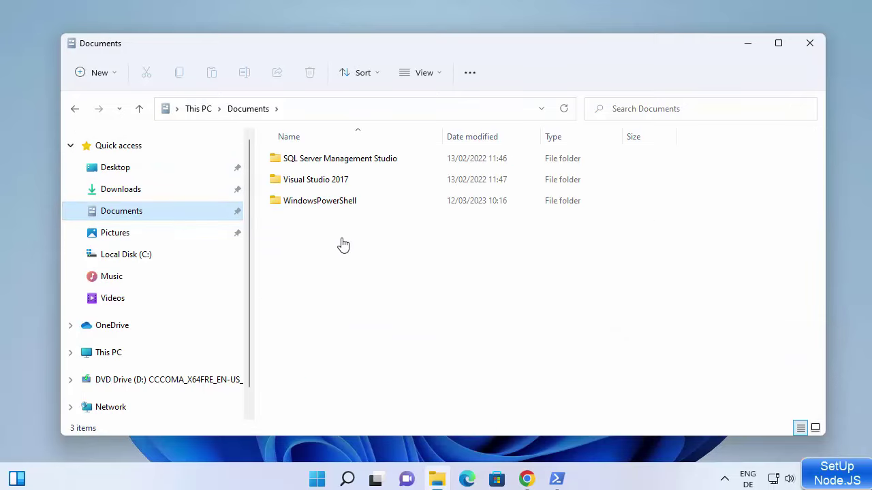
{"action": "left_click", "coordinate": [99, 72]}
{"action": "left_click", "coordinate": [336, 290]}
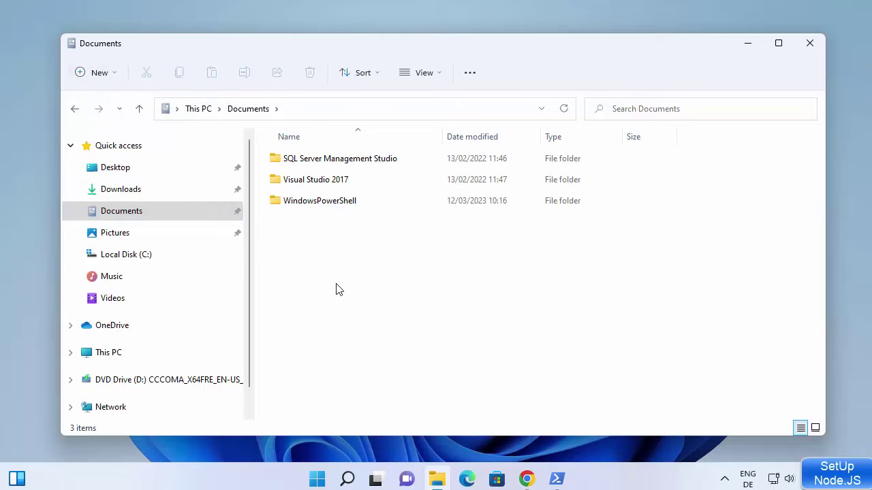
{"action": "key", "text": "ctrl+shift+n"}
{"action": "type", "text": "test"}
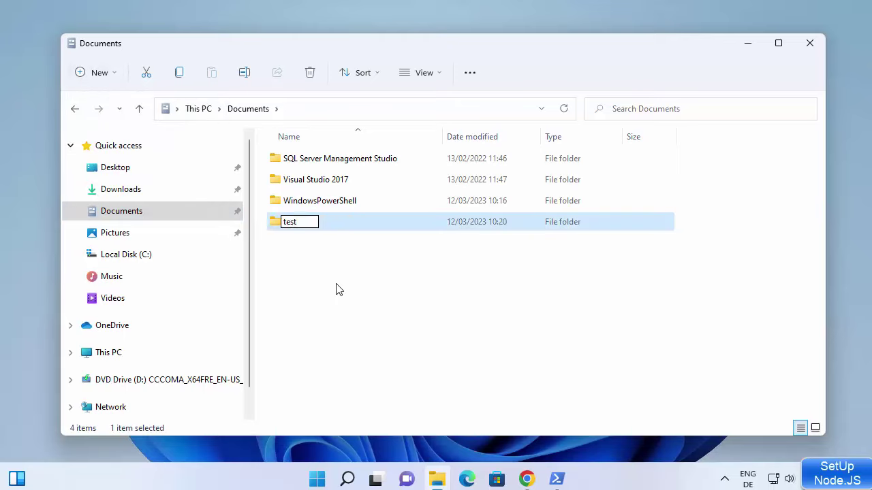
{"action": "key", "text": "Return"}
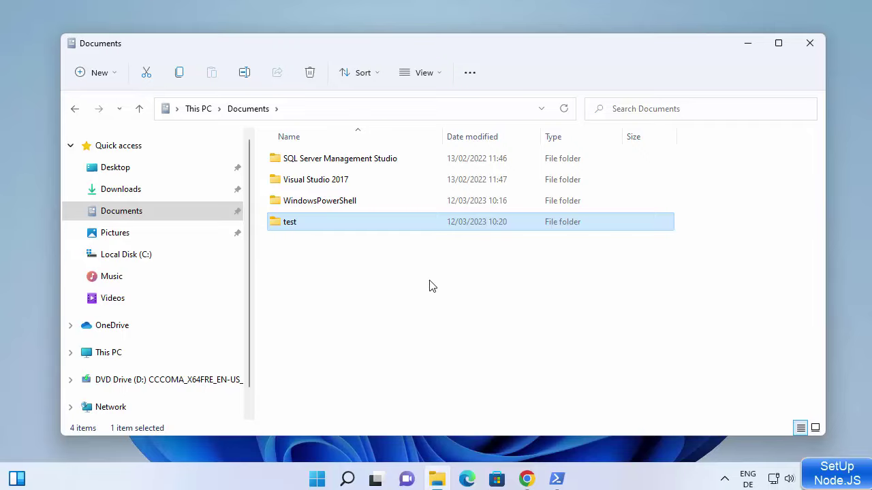
Step: Inside the test folder, create a new text document with the default name
{"action": "double_click", "coordinate": [306, 231]}
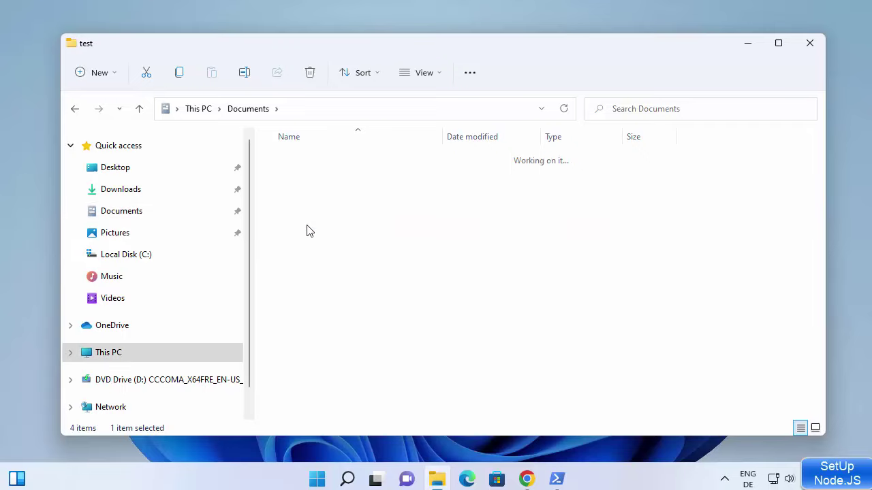
{"action": "right_click", "coordinate": [356, 185]}
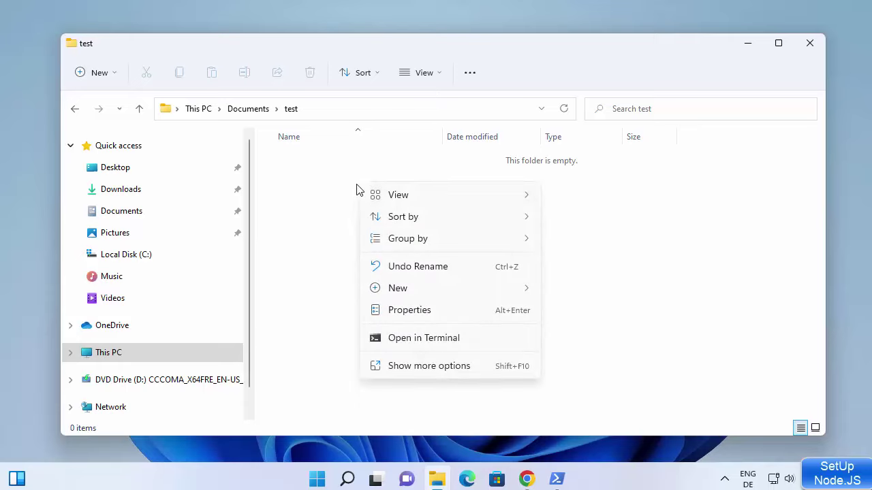
{"action": "mouse_move", "coordinate": [522, 292]}
{"action": "left_click", "coordinate": [587, 360]}
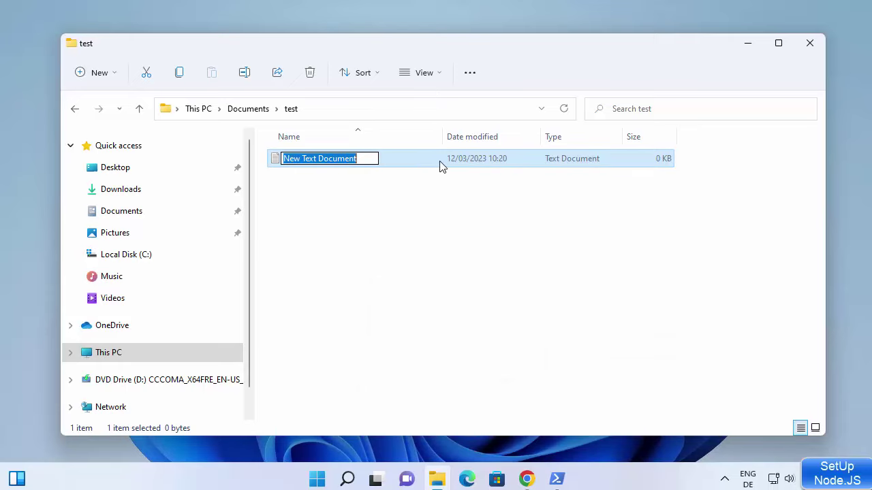
{"action": "left_click", "coordinate": [387, 185]}
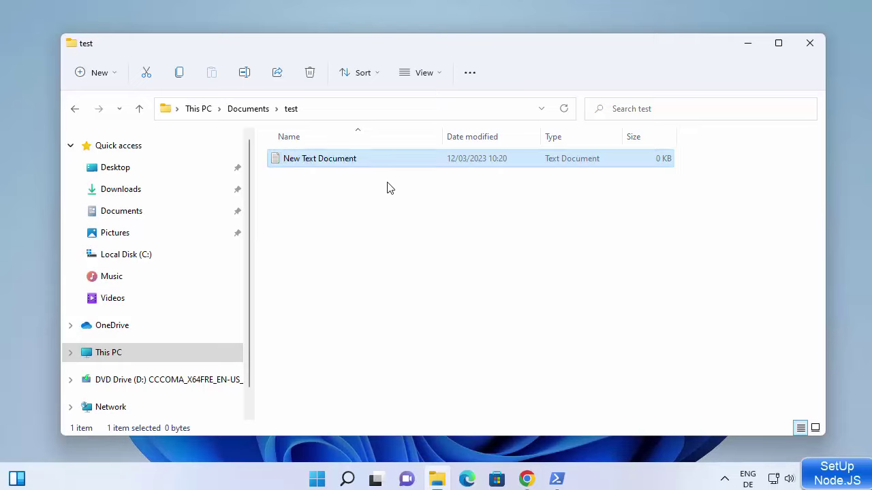
Step: Turn on File name extensions in the View options
{"action": "left_click", "coordinate": [429, 80]}
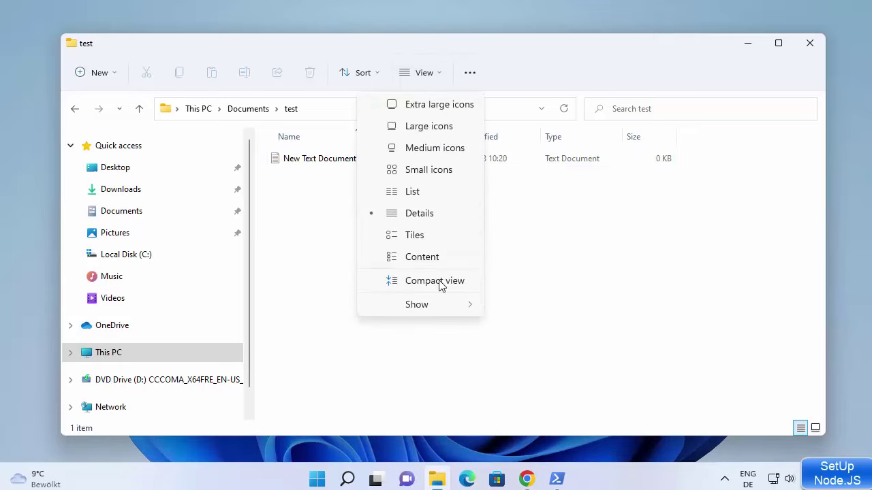
{"action": "mouse_move", "coordinate": [447, 306]}
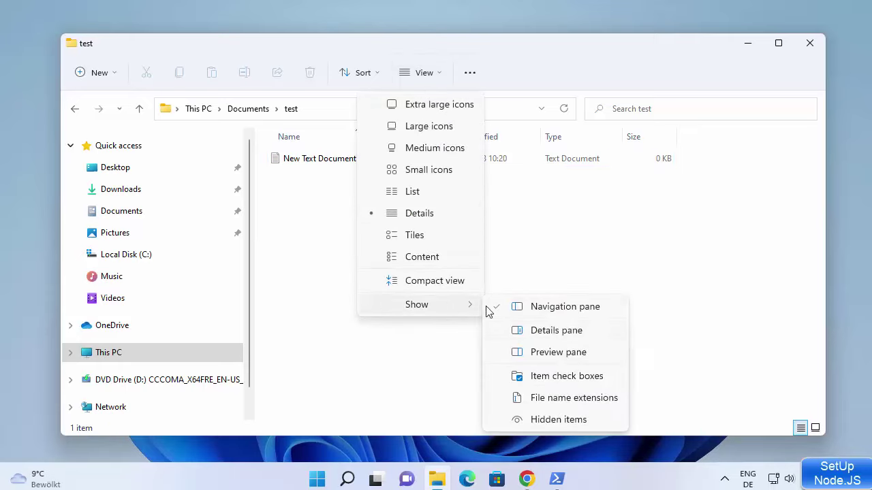
{"action": "left_click", "coordinate": [552, 403]}
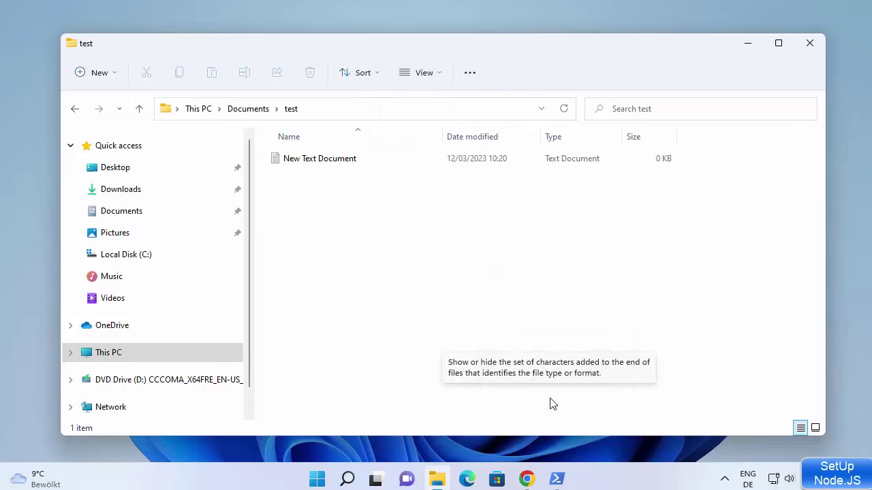
Step: Rename New Text Document.txt to test.js and confirm the extension change
{"action": "left_click", "coordinate": [370, 164]}
{"action": "right_click", "coordinate": [370, 164]}
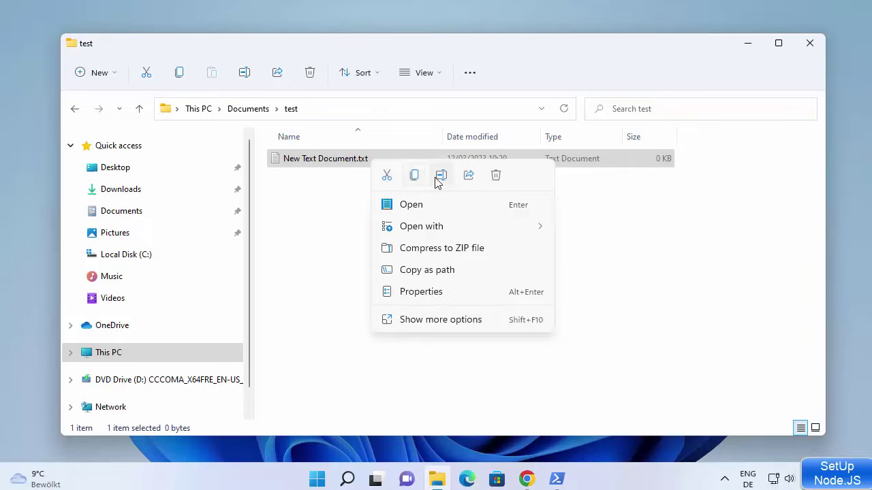
{"action": "left_click", "coordinate": [440, 177]}
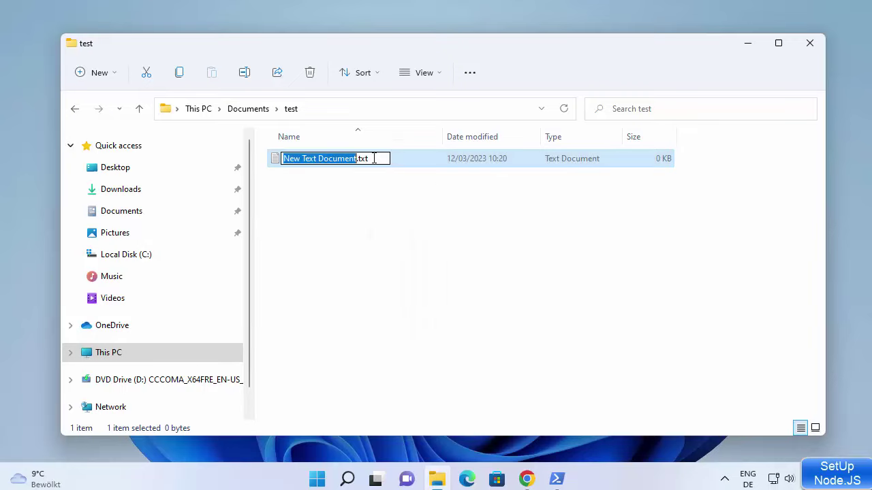
{"action": "type", "text": "test"}
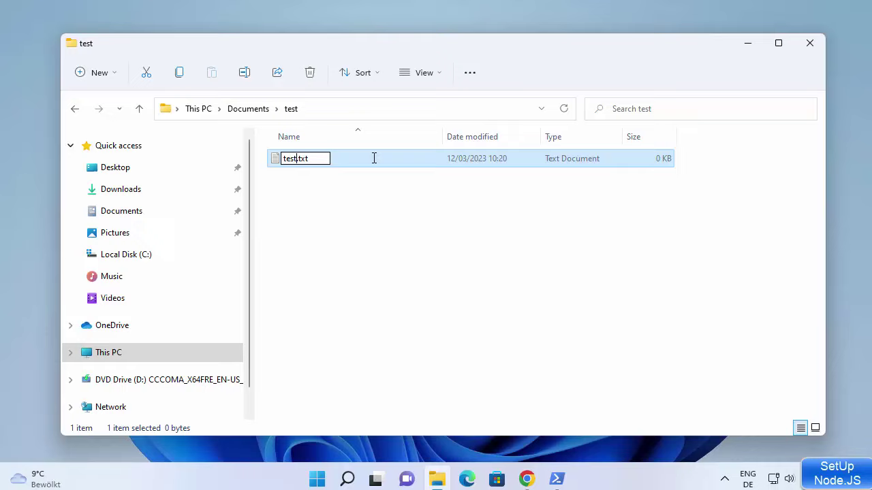
{"action": "key", "text": "BackSpace"}
{"action": "key", "text": "BackSpace"}
{"action": "key", "text": "BackSpace"}
{"action": "type", "text": "js"}
{"action": "key", "text": "Return"}
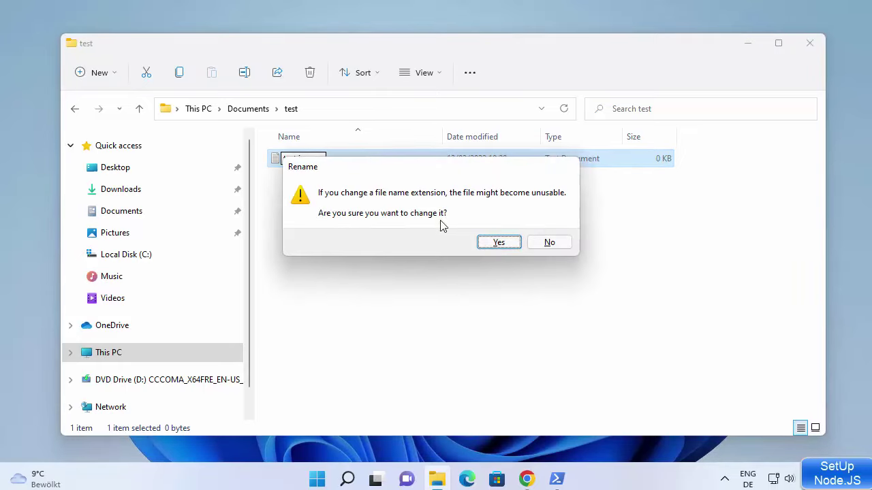
{"action": "left_click", "coordinate": [493, 246]}
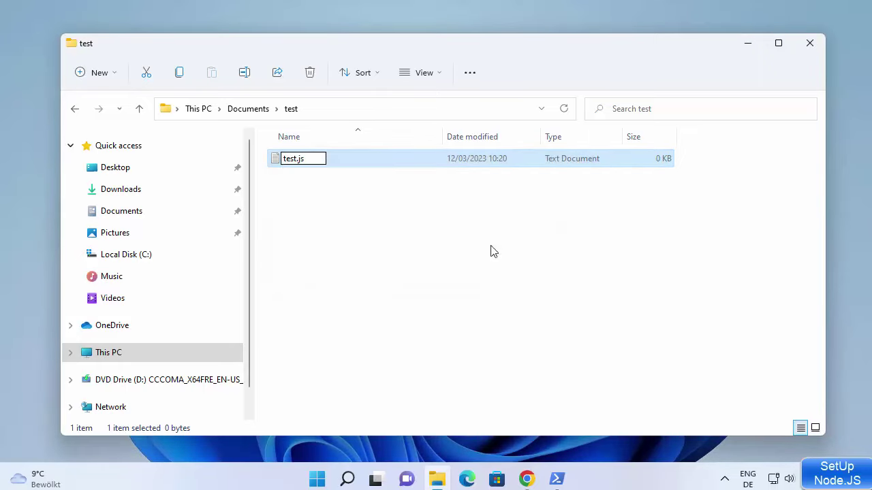
Step: Open test.js with Notepad, picked from More apps under Choose another app
{"action": "right_click", "coordinate": [322, 168]}
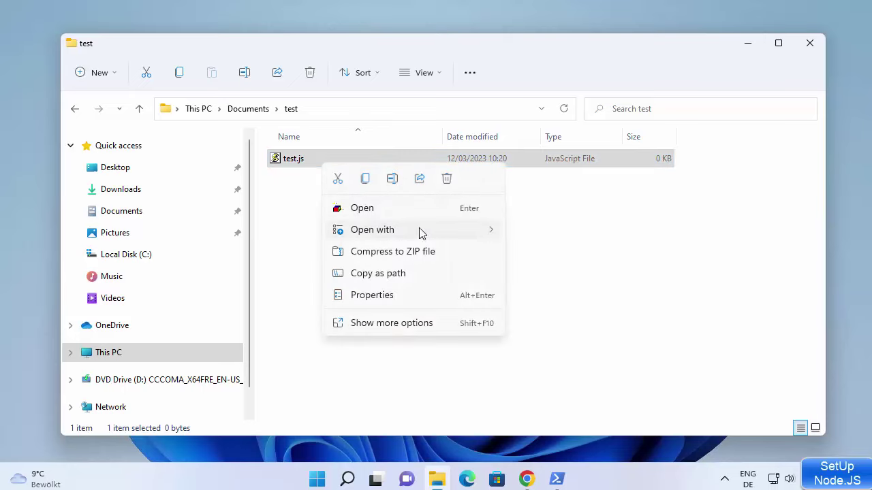
{"action": "mouse_move", "coordinate": [413, 232]}
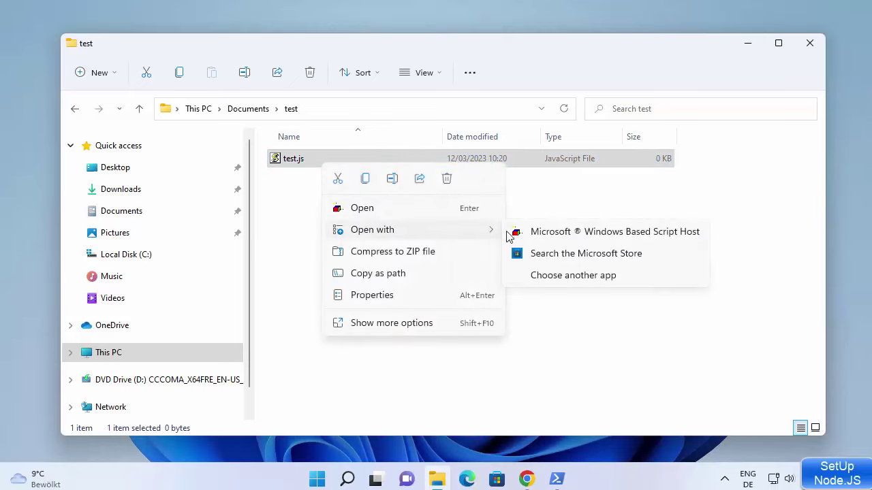
{"action": "left_click", "coordinate": [549, 280]}
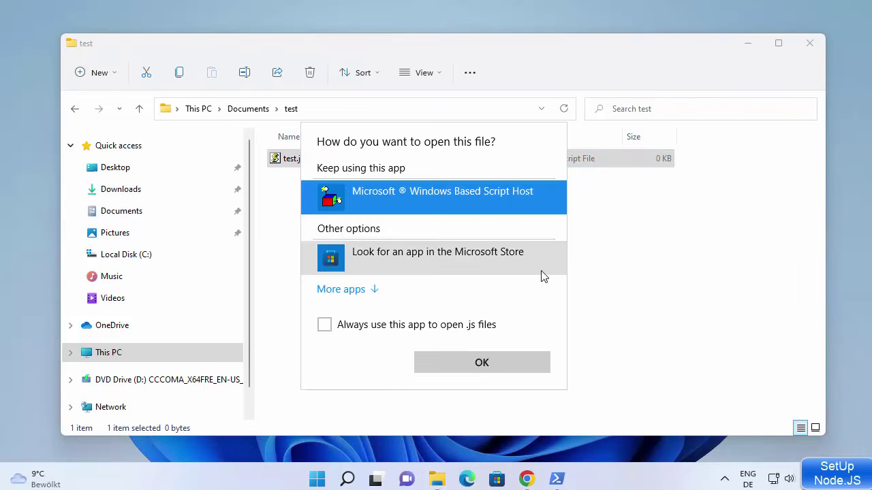
{"action": "left_click", "coordinate": [344, 291]}
{"action": "scroll", "coordinate": [426, 252], "scroll_direction": "down", "scroll_amount": 2}
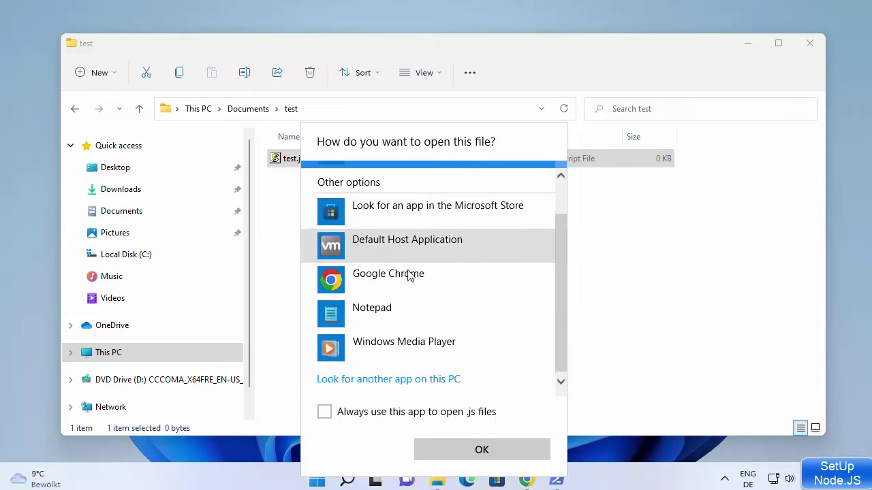
{"action": "left_click", "coordinate": [420, 308]}
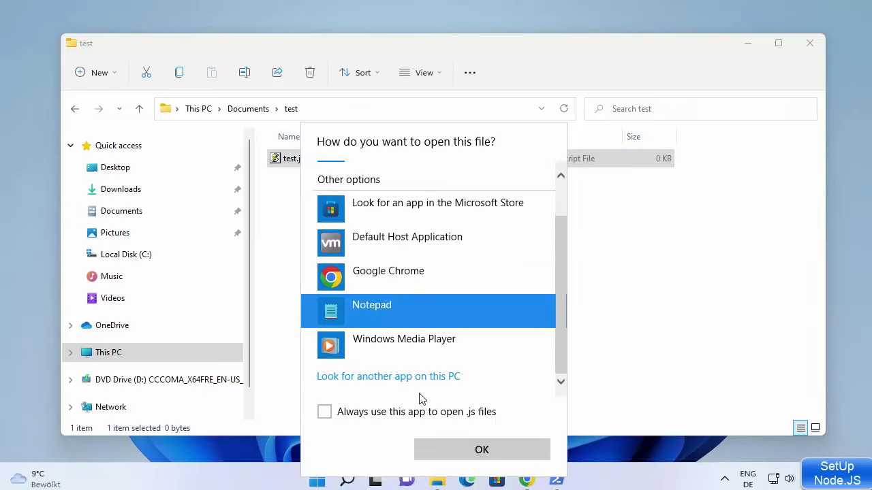
{"action": "left_click", "coordinate": [448, 452]}
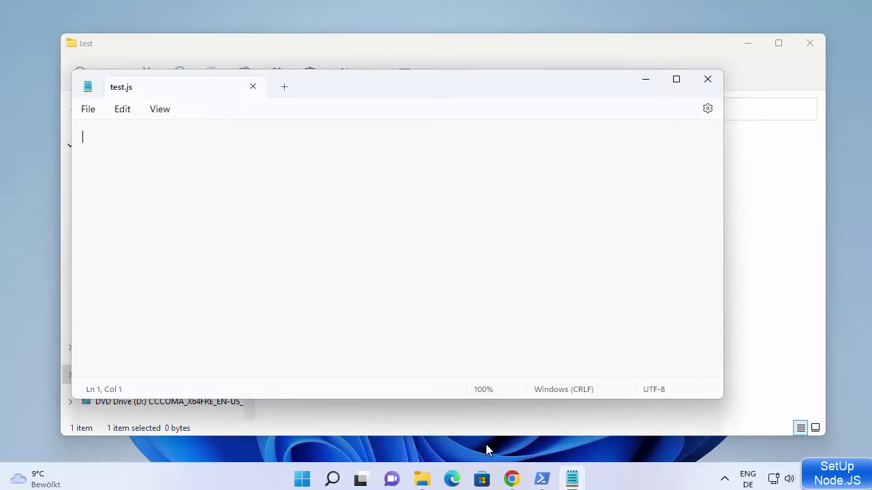
Step: Paste the Node.js hello-world server code from Chrome into test.js, save, and close Notepad
{"action": "left_click", "coordinate": [511, 479]}
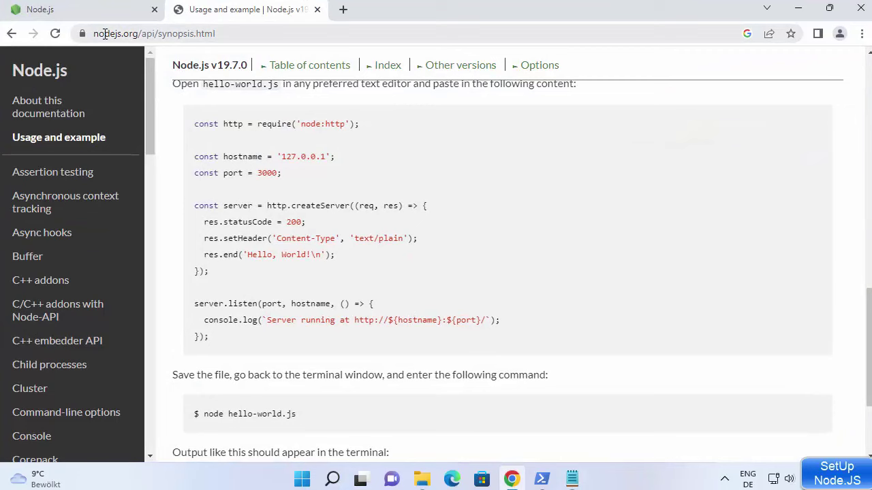
{"action": "left_click_drag", "start_coordinate": [194, 124], "coordinate": [324, 354]}
{"action": "key", "text": "ctrl+c"}
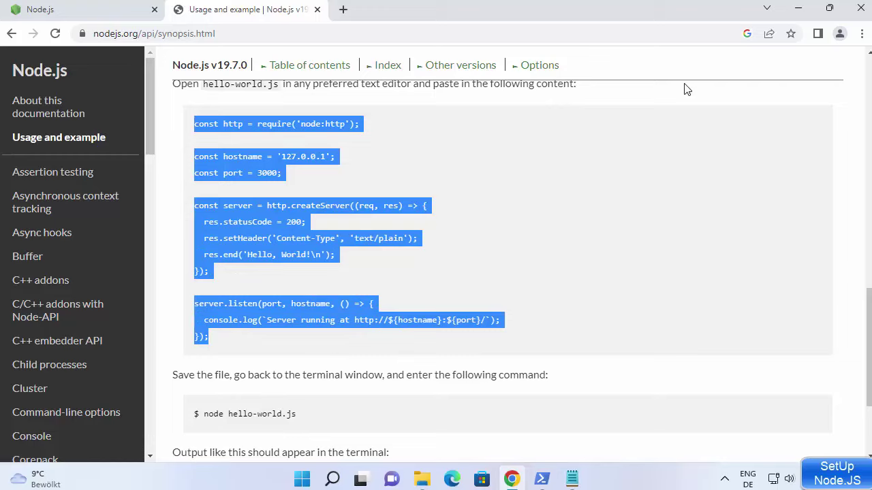
{"action": "left_click", "coordinate": [797, 10]}
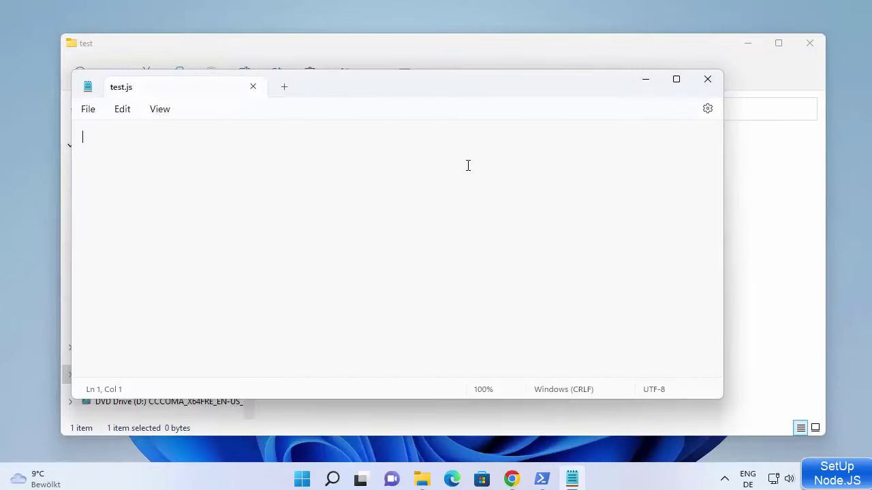
{"action": "key", "text": "ctrl+v"}
{"action": "key", "text": "ctrl+s"}
{"action": "left_click", "coordinate": [708, 80]}
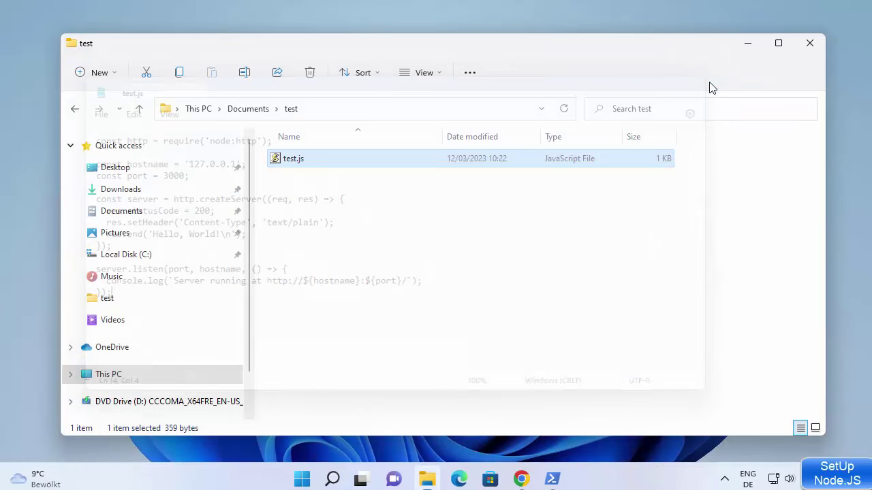
Step: Copy the test folder's path from the address bar and launch Command Prompt from Windows Search
{"action": "left_click", "coordinate": [364, 227]}
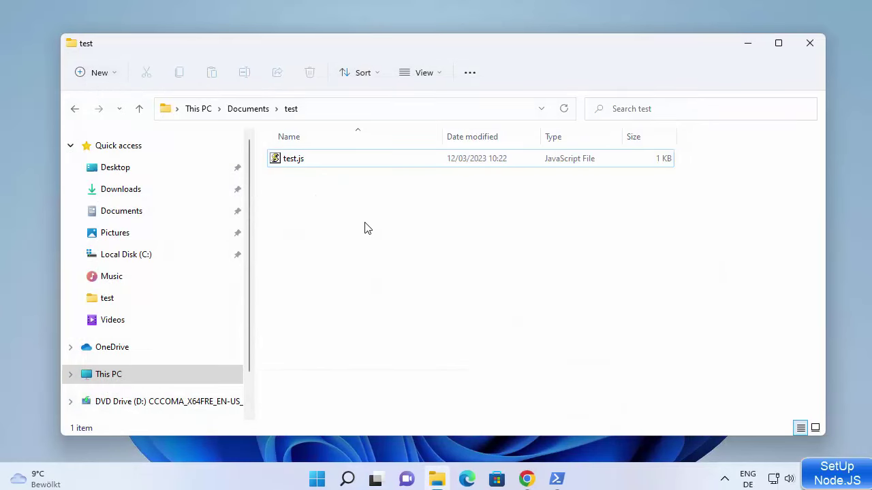
{"action": "left_click", "coordinate": [341, 112]}
{"action": "key", "text": "ctrl+c"}
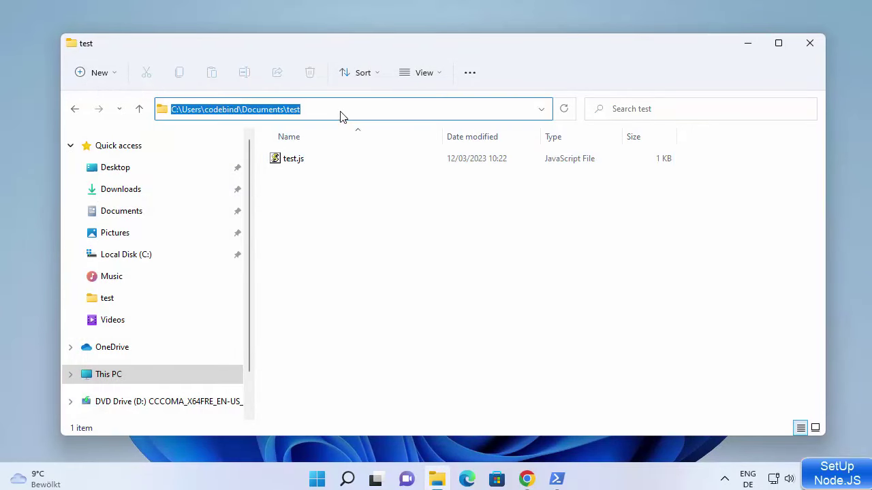
{"action": "left_click", "coordinate": [347, 479]}
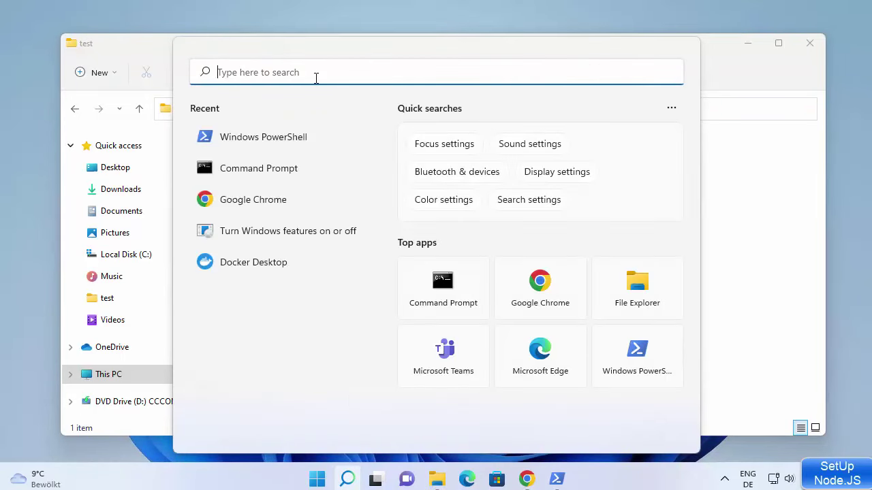
{"action": "left_click", "coordinate": [285, 171]}
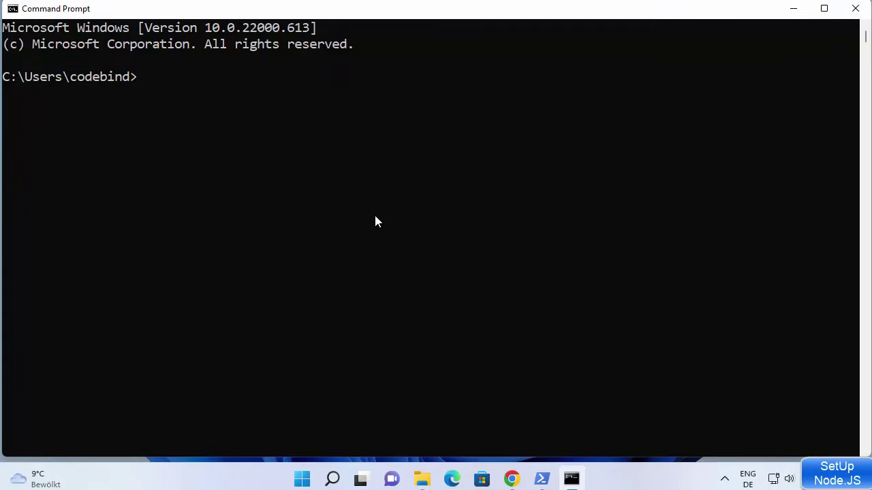
Step: Change directory to the pasted Documents\test path and run 'node test.js'
{"action": "type", "text": "cd"}
{"action": "key", "text": "ctrl+v"}
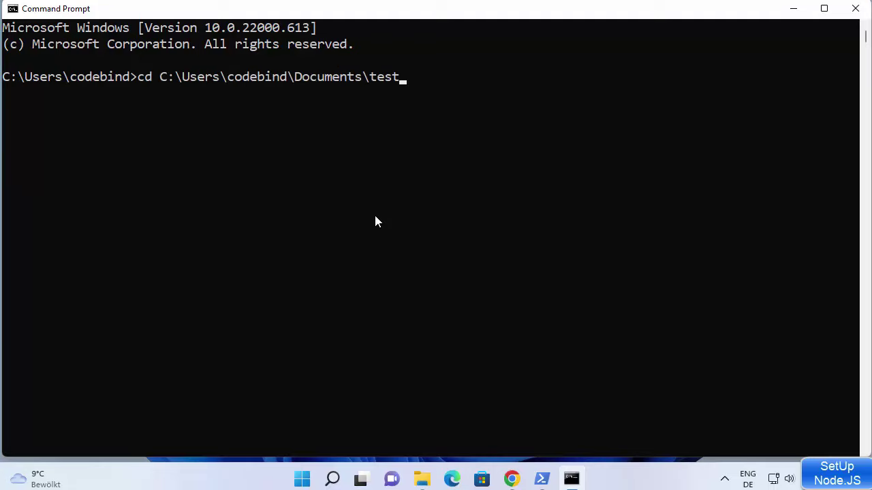
{"action": "key", "text": "Return"}
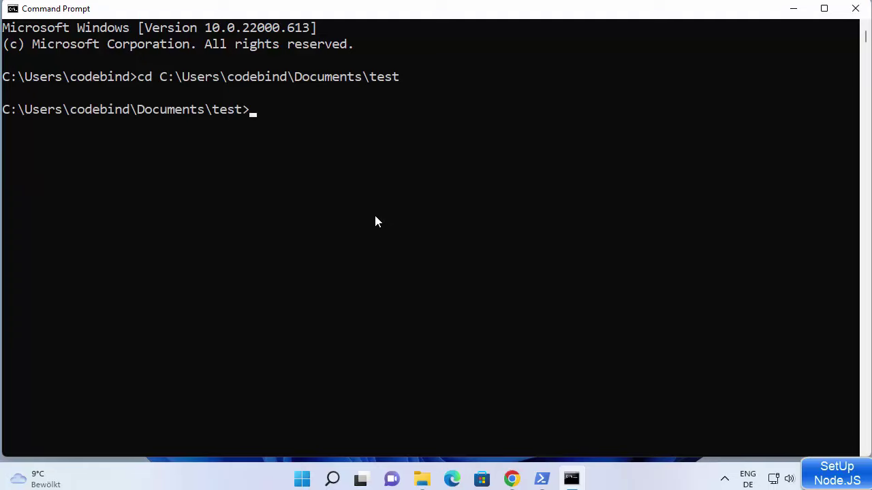
{"action": "type", "text": "node test.js"}
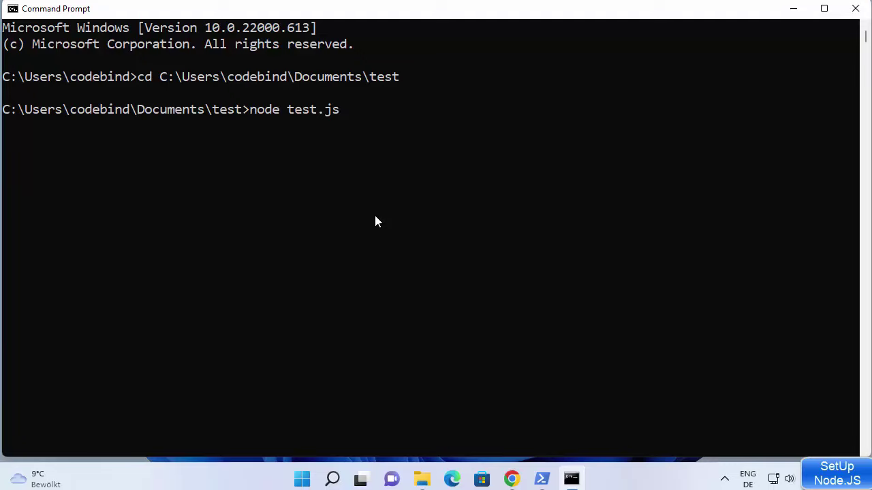
{"action": "key", "text": "Return"}
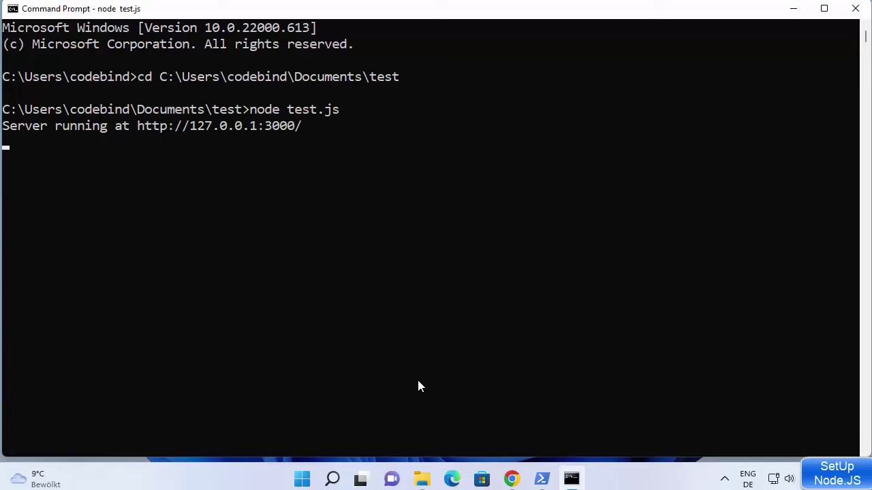
Step: Open test.js in Notepad after dismissing the Script Host error, and check the port is 3000
{"action": "left_click", "coordinate": [423, 480]}
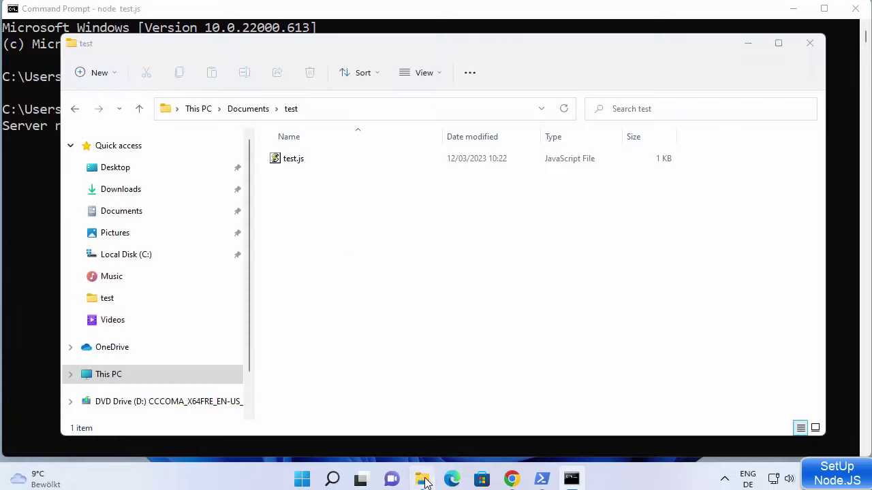
{"action": "double_click", "coordinate": [314, 168]}
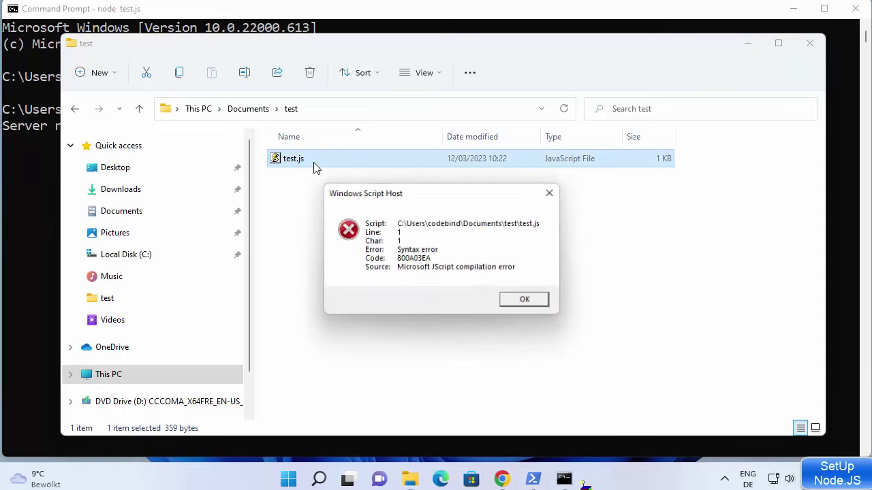
{"action": "left_click", "coordinate": [554, 193]}
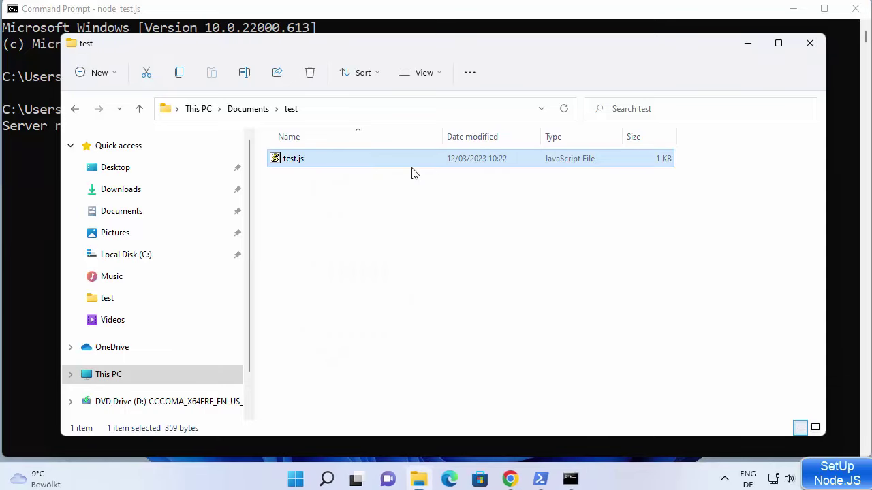
{"action": "right_click", "coordinate": [374, 167]}
{"action": "mouse_move", "coordinate": [535, 229]}
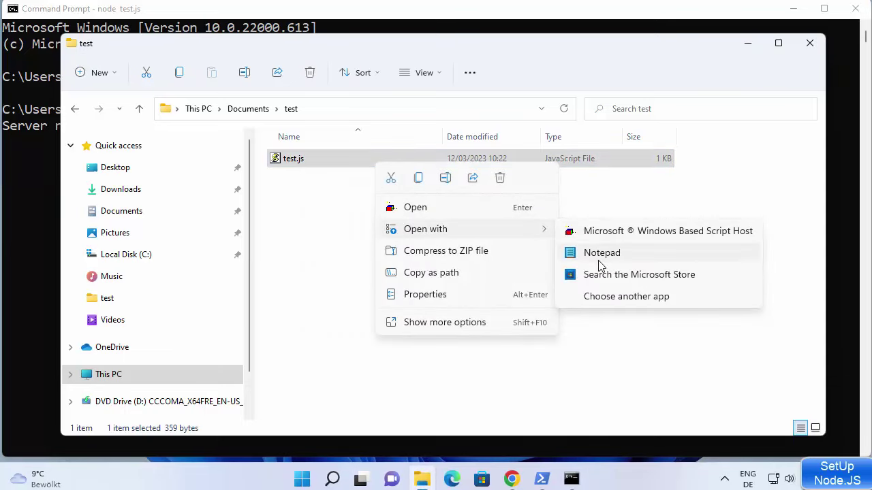
{"action": "left_click", "coordinate": [602, 264]}
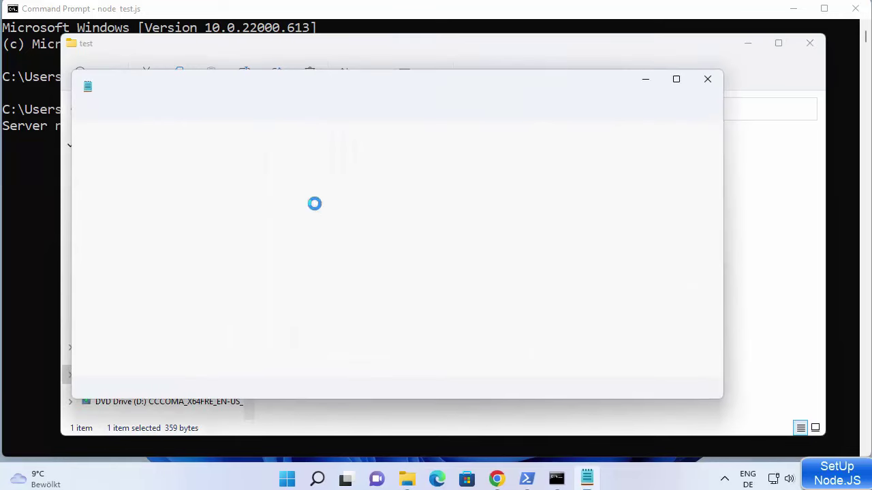
{"action": "double_click", "coordinate": [156, 173]}
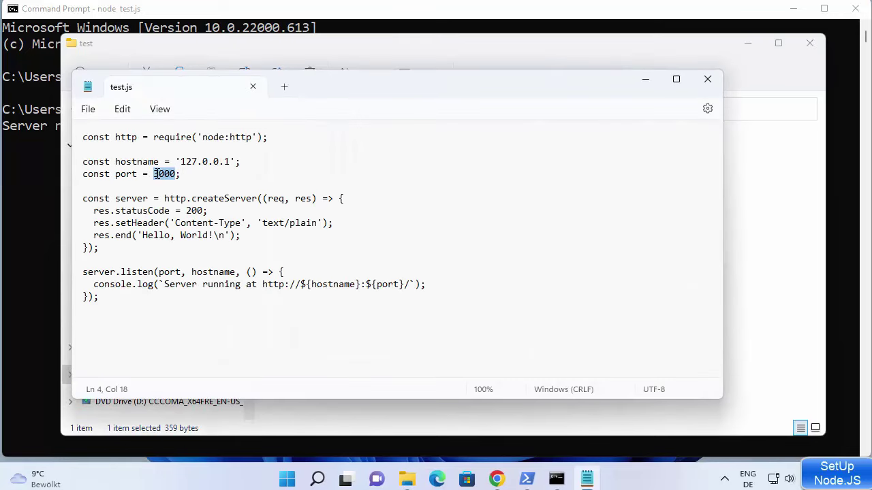
Step: Return to the running server's Command Prompt and select the server address
{"action": "left_click", "coordinate": [28, 153]}
{"action": "left_click_drag", "start_coordinate": [136, 126], "coordinate": [294, 126]}
{"action": "left_click", "coordinate": [297, 128]}
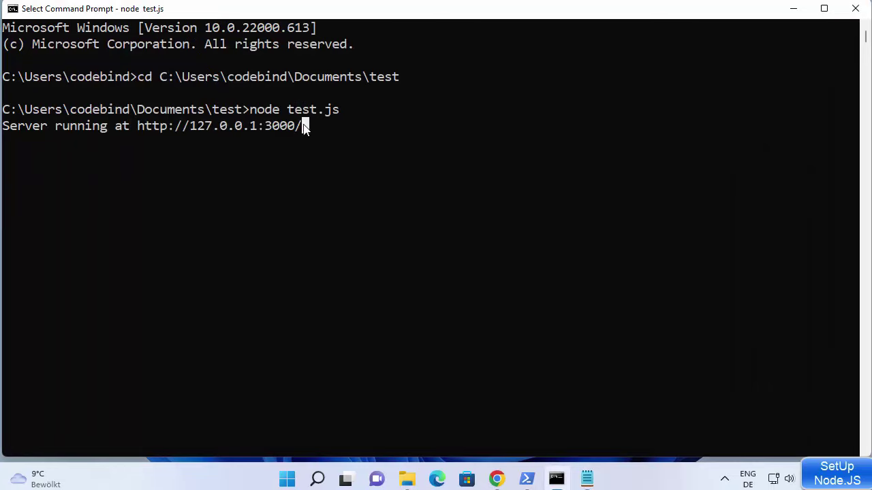
{"action": "left_click_drag", "start_coordinate": [306, 127], "coordinate": [138, 127]}
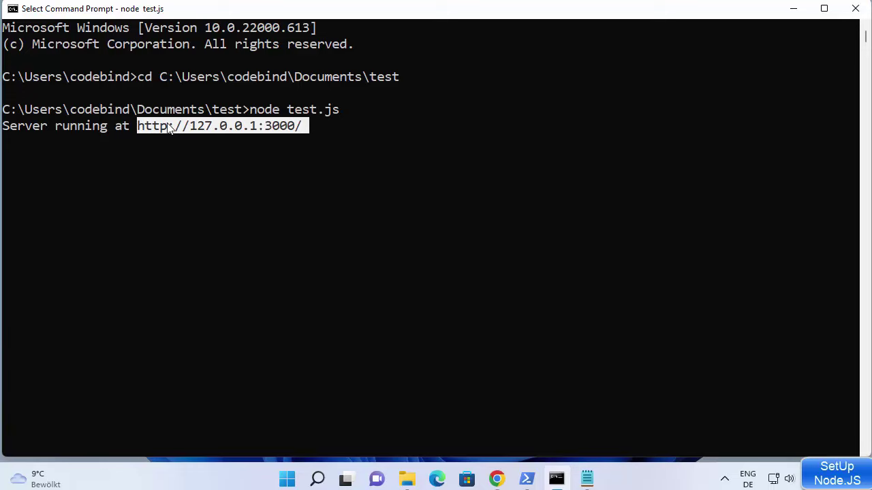
{"action": "key", "text": "ctrl+c"}
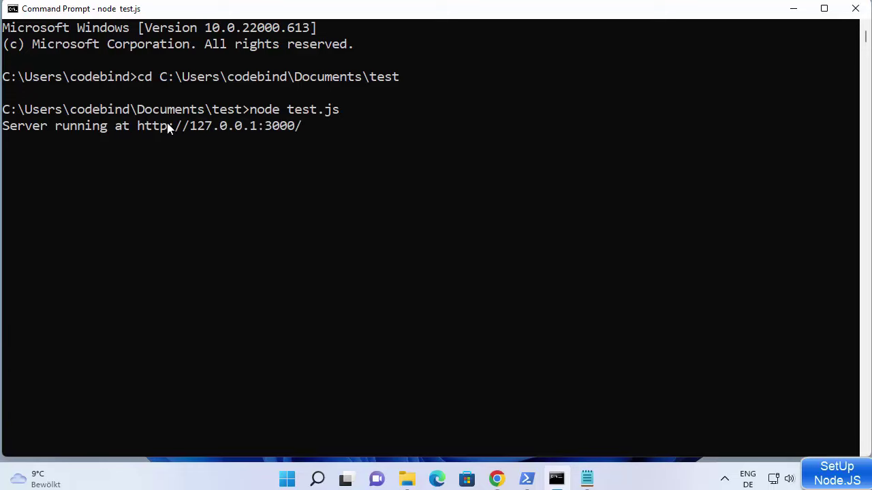
{"action": "left_click", "coordinate": [497, 479]}
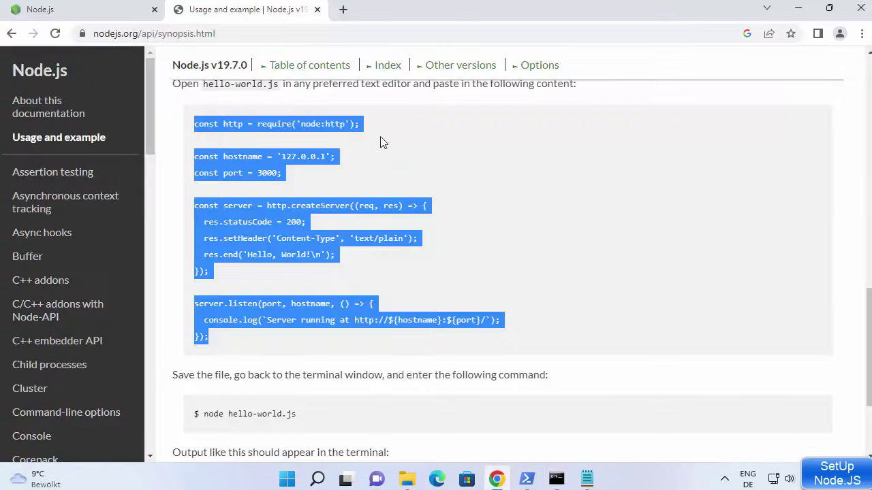
{"action": "left_click", "coordinate": [343, 11]}
{"action": "key", "text": "ctrl+v"}
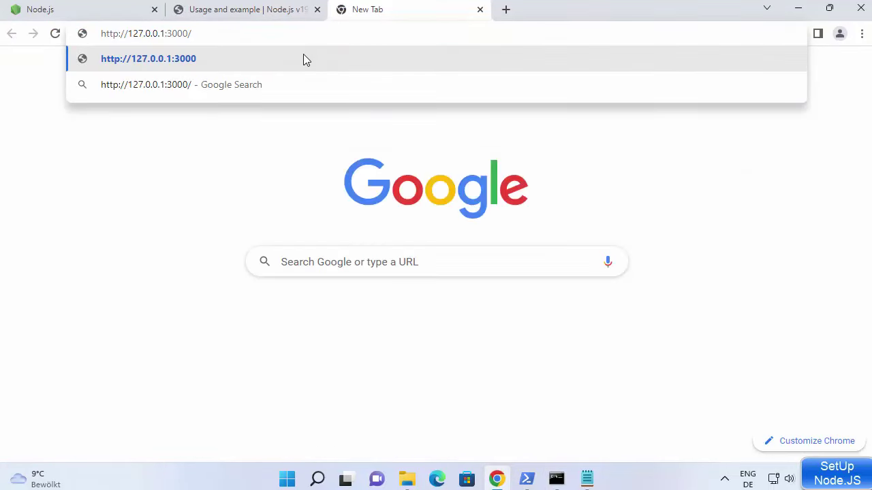
{"action": "left_click", "coordinate": [305, 60]}
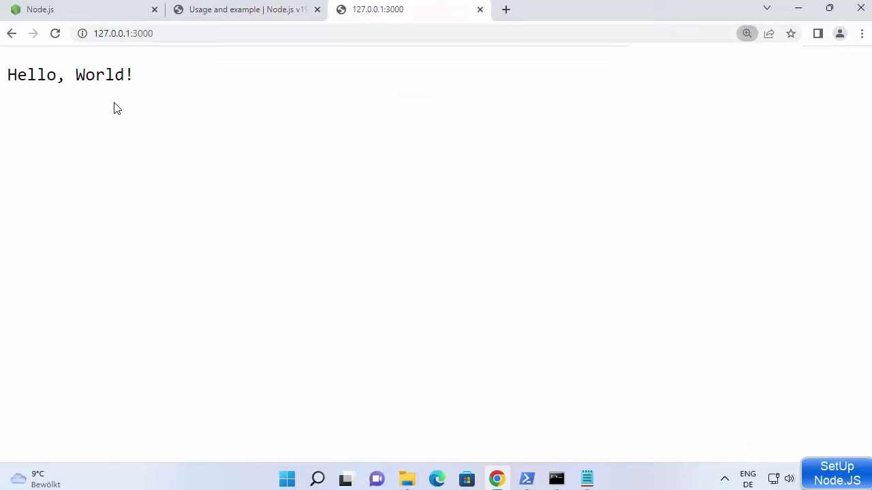
{"action": "scroll", "coordinate": [116, 109], "scroll_direction": "up", "scroll_amount": 5}
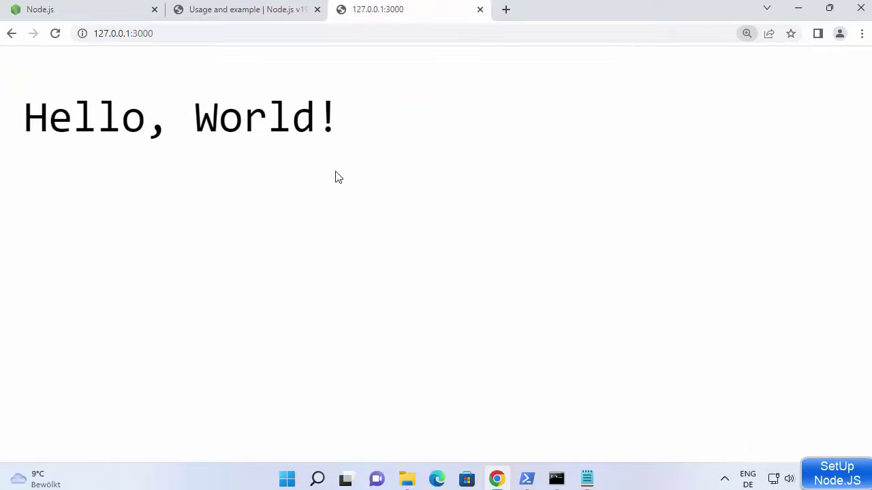